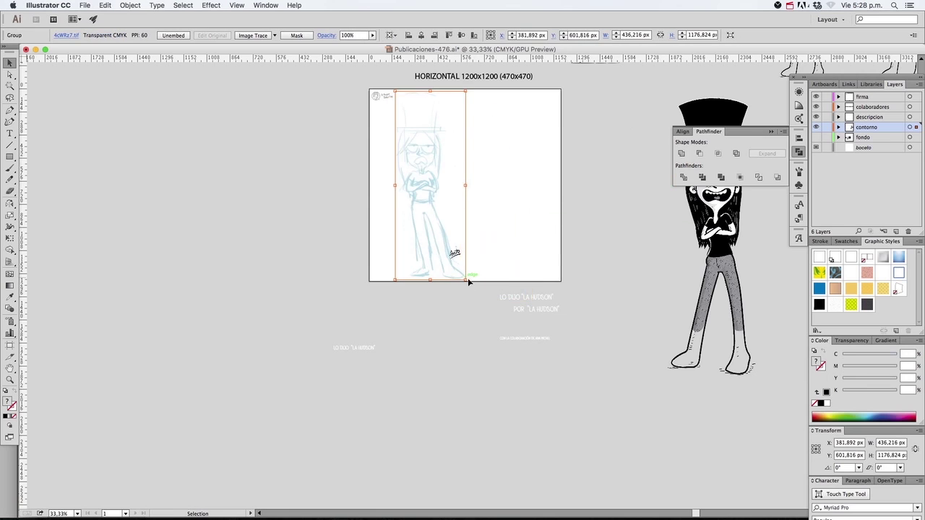
Nudge the placed blue sketch into position on the artboard
left_click_drag(468, 282, 469, 283)
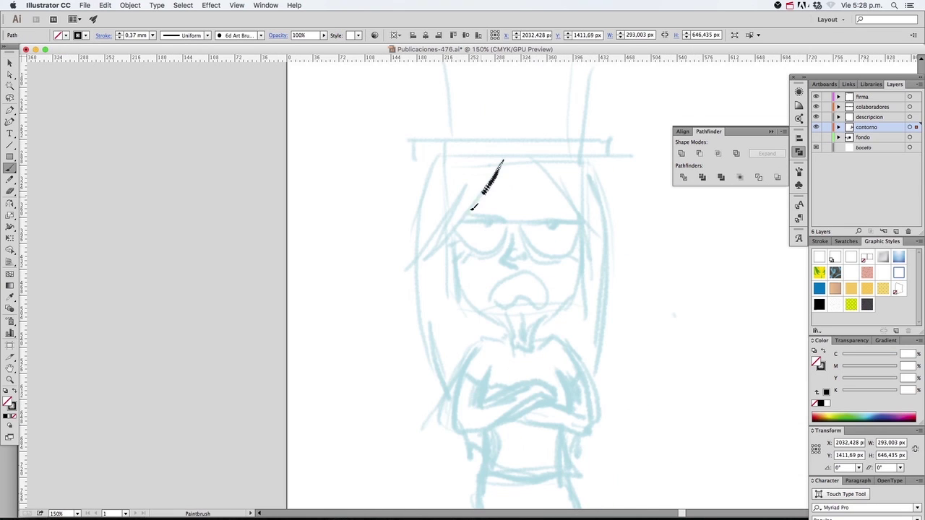
Ink the fringe strokes and the long left hair line at a 0.2 stroke weight
left_click_drag(472, 208, 426, 250)
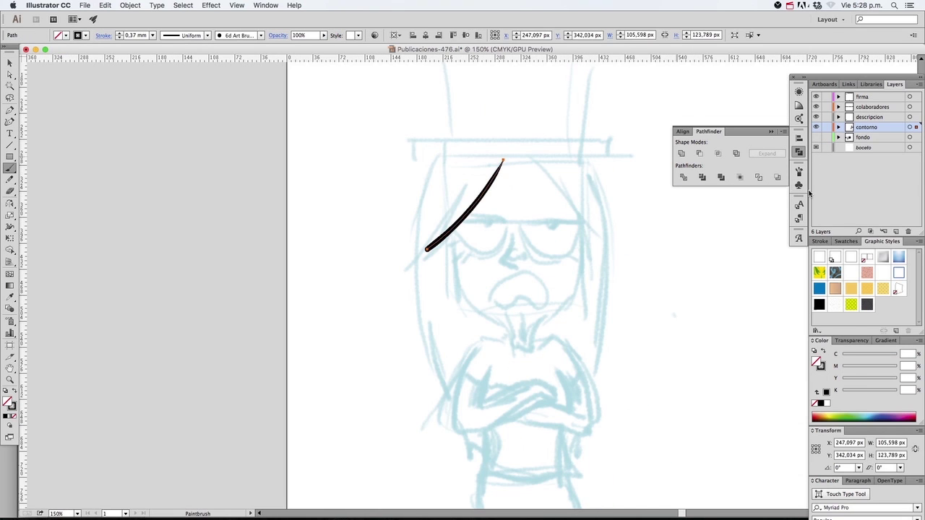
left_click(820, 241)
left_click(864, 253)
type("0,25")
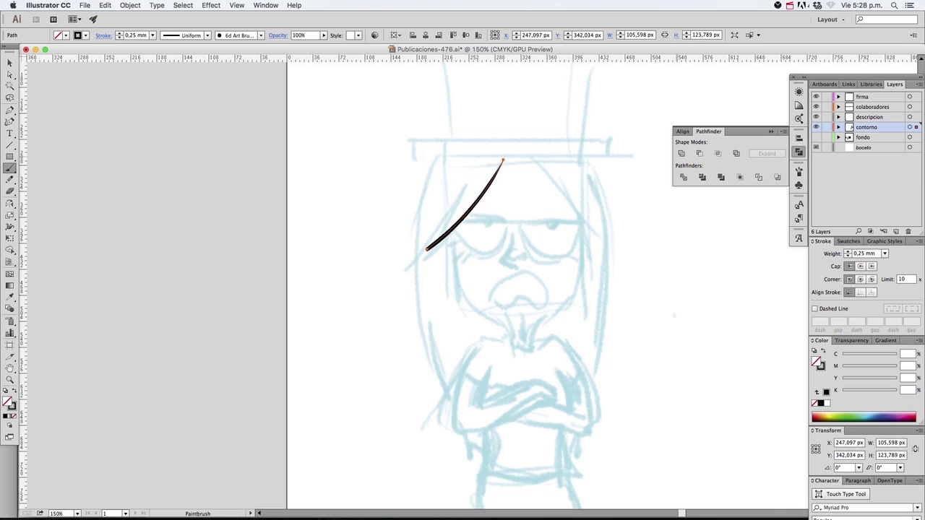
left_click_drag(593, 234, 538, 159)
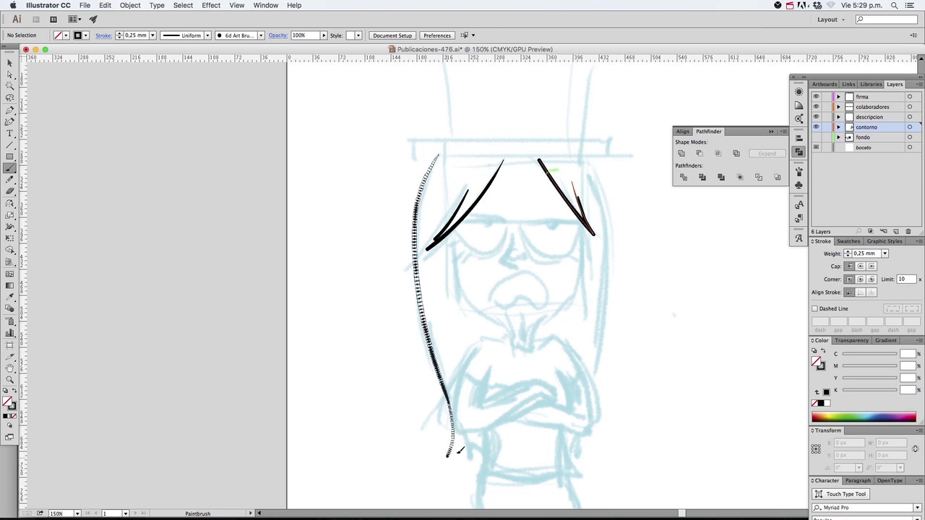
left_click_drag(456, 452, 483, 446)
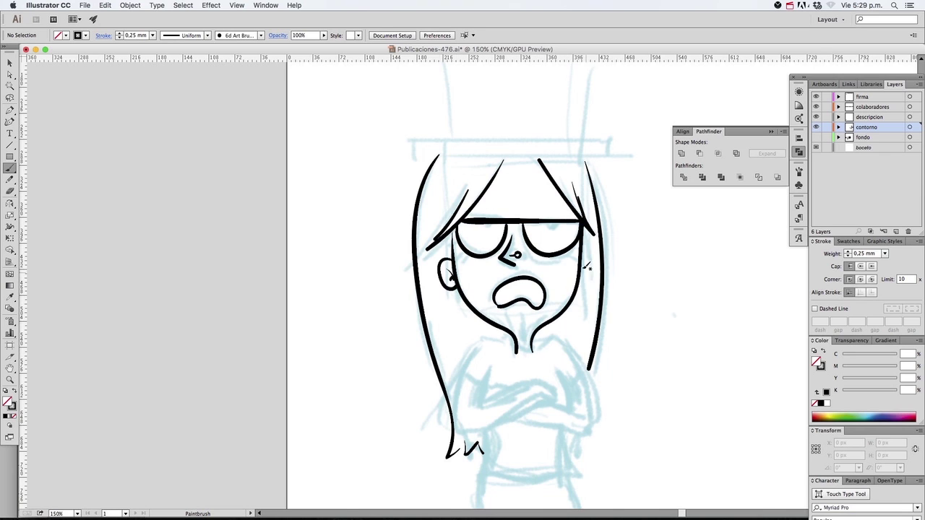
Ink the crossed arms and the leg down to the foot
scroll(583, 193, "down", 5)
left_click_drag(463, 193, 518, 255)
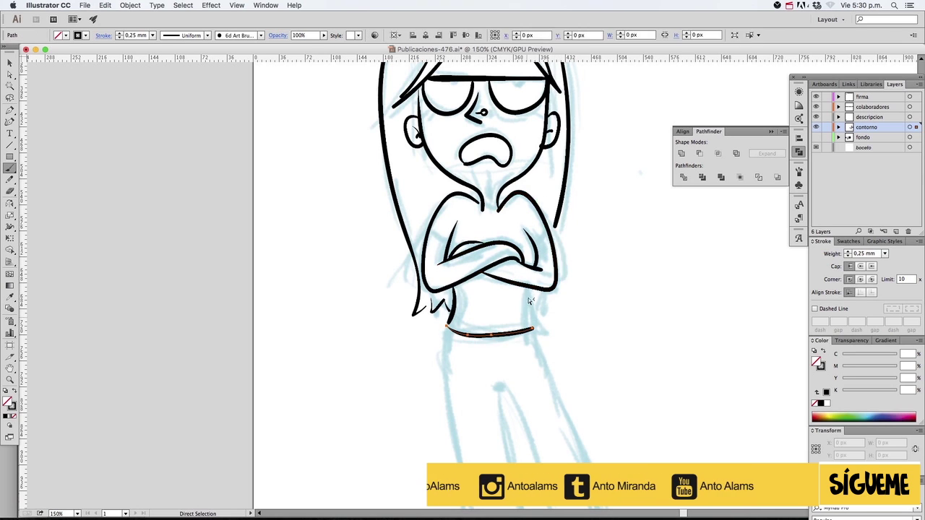
left_click_drag(481, 362, 464, 138)
mouse_move(466, 326)
left_mouse_down()
mouse_move(430, 434)
mouse_move(527, 419)
left_mouse_up()
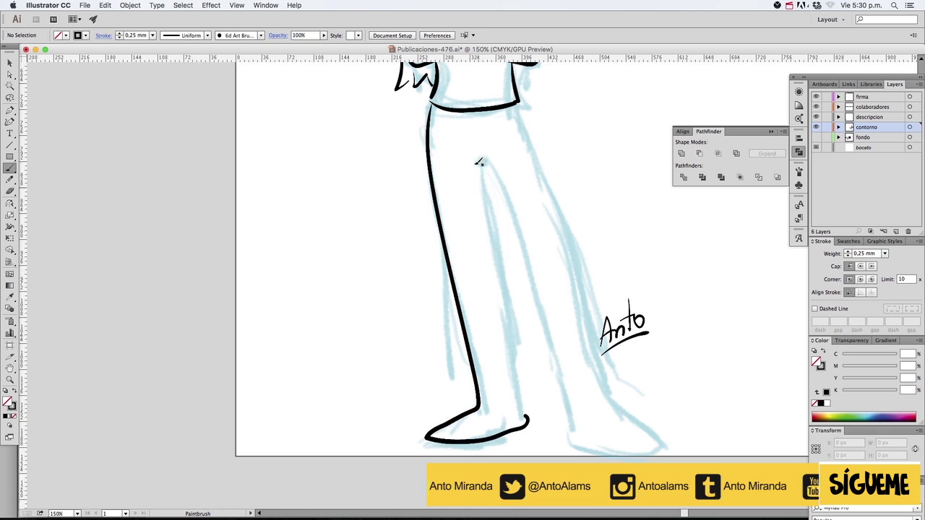
mouse_move(564, 229)
left_mouse_down()
mouse_move(603, 408)
mouse_move(636, 441)
left_mouse_up()
Ink the right edge of the hair, the hat brim and the hat's top and side
mouse_move(532, 201)
left_mouse_down()
mouse_move(561, 457)
mouse_move(556, 497)
left_mouse_up()
left_click_drag(556, 91, 561, 298)
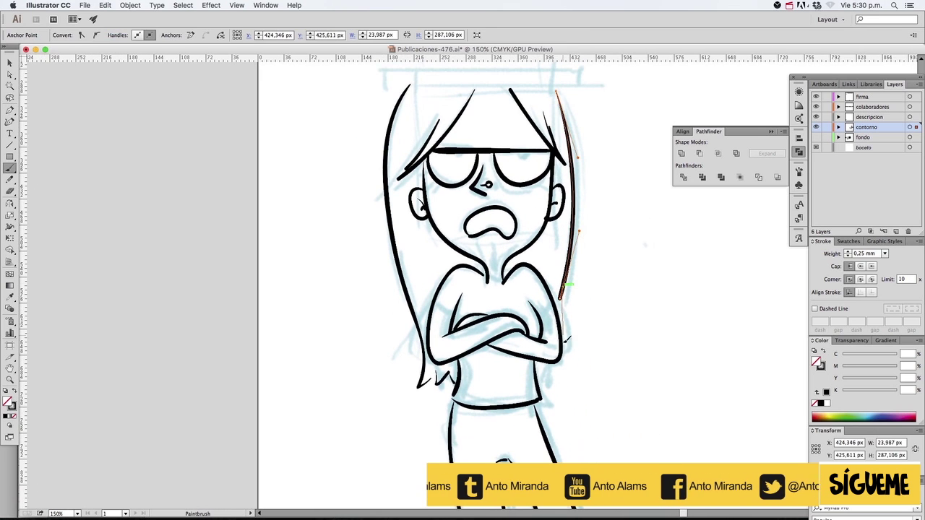
left_click_drag(392, 83, 407, 227)
left_click_drag(591, 227, 403, 218)
left_click_drag(434, 189, 394, 317)
mouse_move(364, 210)
left_mouse_down()
mouse_move(522, 185)
mouse_move(541, 355)
mouse_move(409, 335)
left_mouse_up()
Stretch the top hat slightly taller with Free Transform
key("ctrl+minus")
key("ctrl+minus")
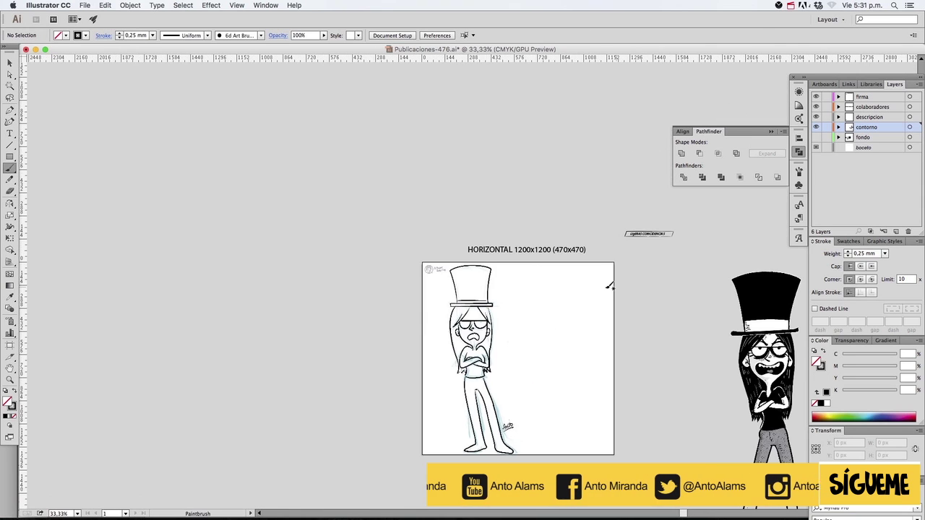
key("v")
left_click(491, 197)
key("e")
left_click_drag(498, 195, 494, 189)
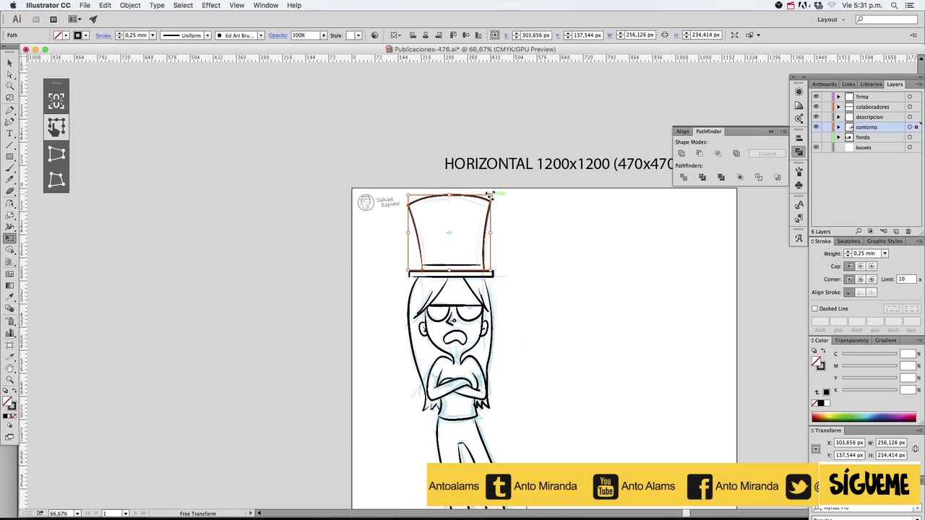
left_click(478, 222)
Move the Anto signature up and to the right
key("a")
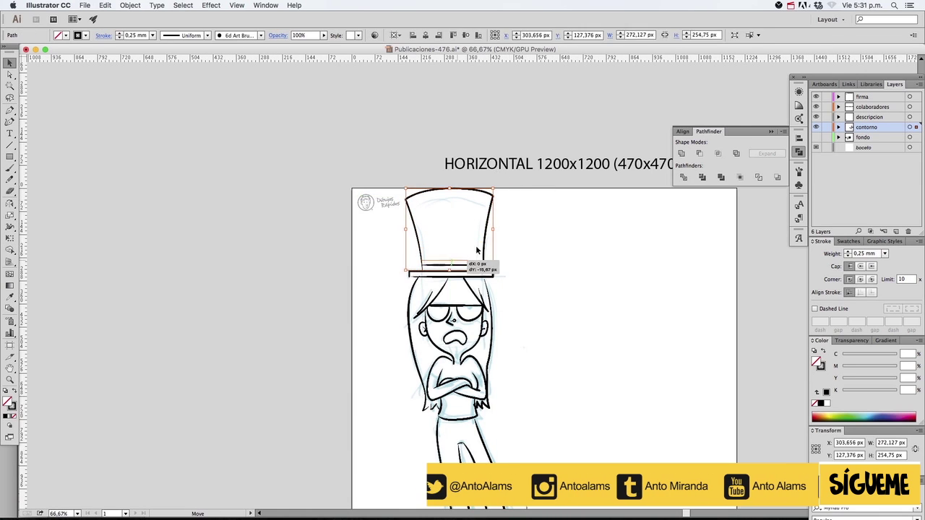
key("ctrl+minus")
key("super+space")
key("Escape")
left_click_drag(511, 339, 620, 198)
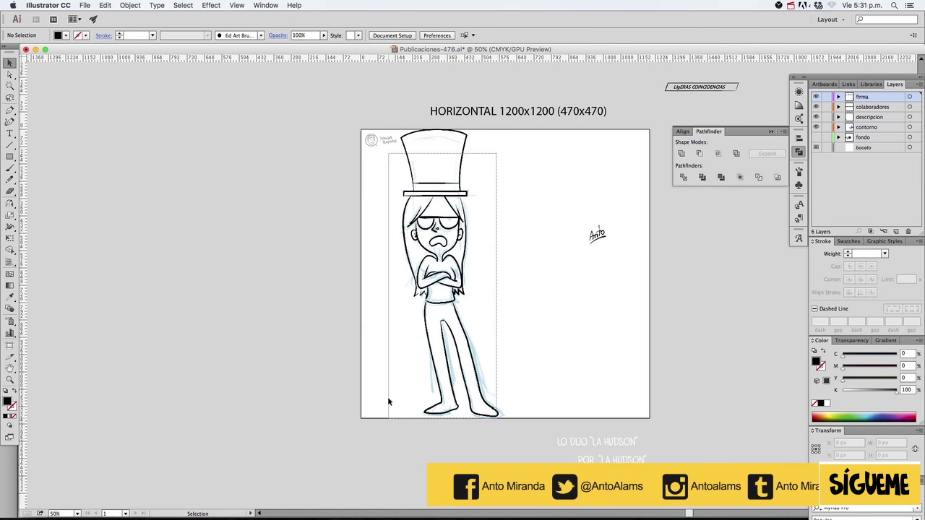
Drag the blue sketch off the artboard to the left
key("v")
left_click(444, 289)
left_click_drag(444, 289, 224, 289)
Check the right hair line and hat outline, then zoom in on the head
scroll(414, 171, "up", 5)
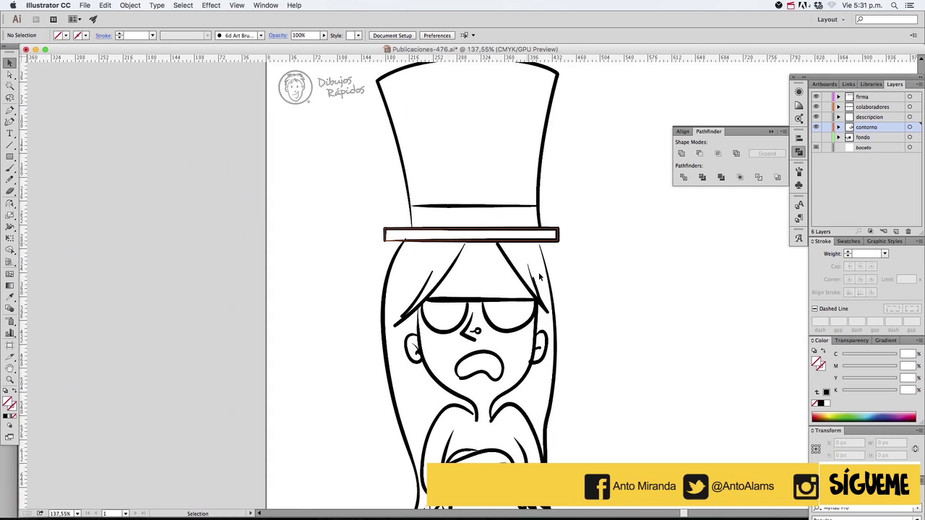
key("a")
left_click(549, 370)
key("ctrl+shift+a")
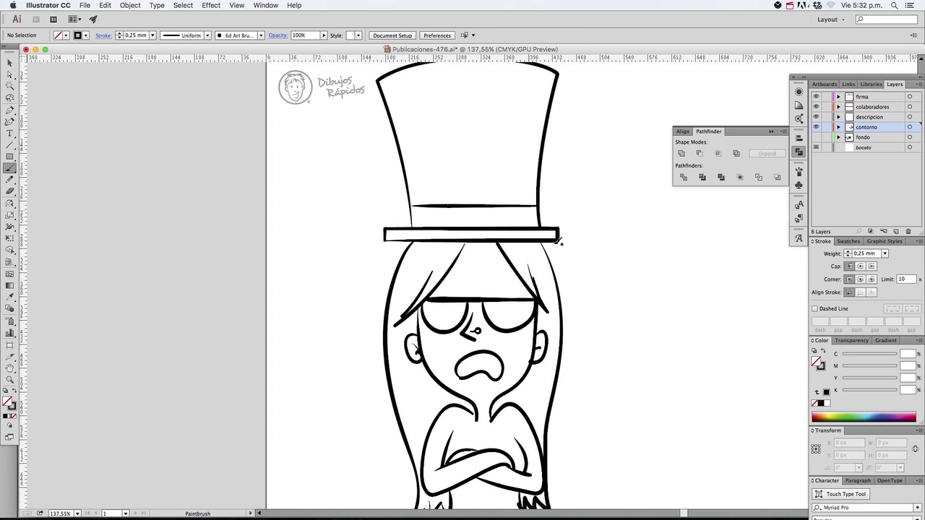
scroll(518, 393, "down", 6)
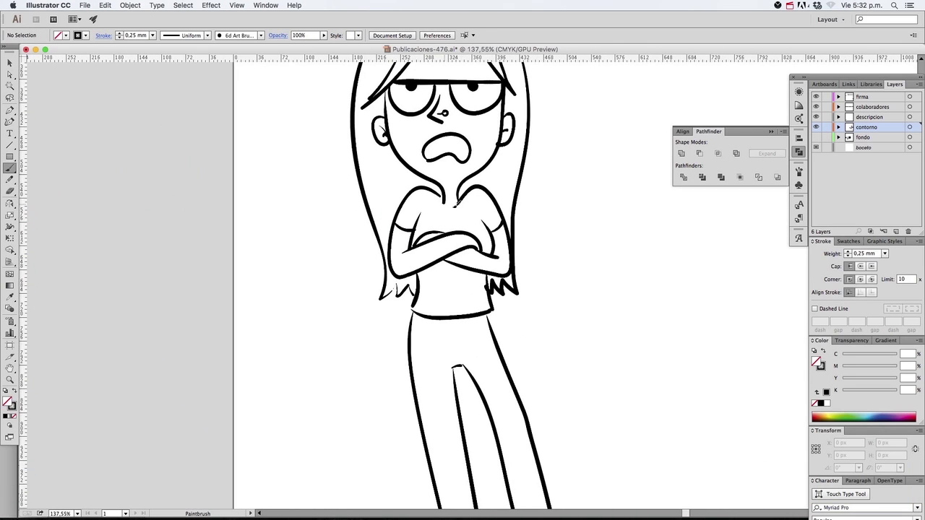
scroll(451, 205, "down", 5)
key("ctrl+minus")
key("ctrl+minus")
key("ctrl+minus")
left_click(476, 183)
key("v")
left_click(417, 245)
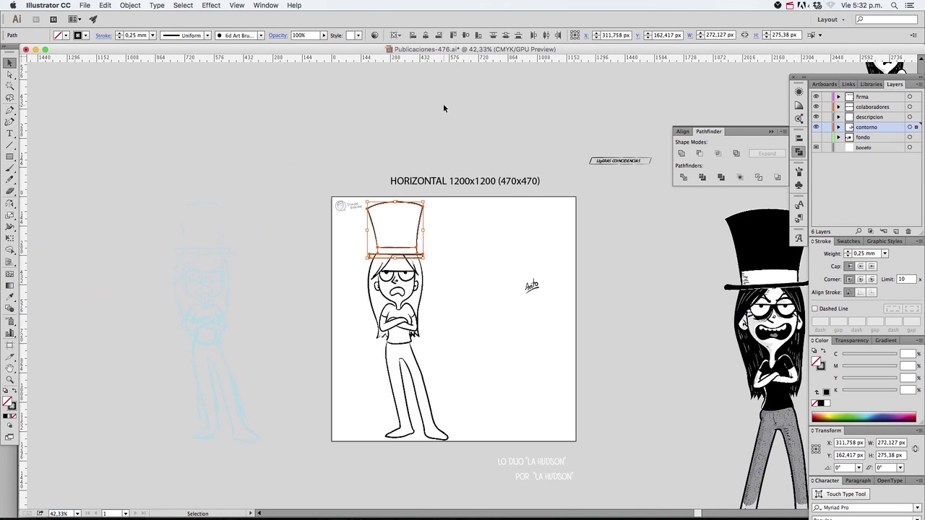
key("a")
key("ctrl+plus")
key("ctrl+plus")
key("ctrl+plus")
In Outline view, reshape the right hair curve and raise the hat band's right end
key("ctrl+y")
mouse_move(506, 239)
left_mouse_down()
mouse_move(490, 259)
mouse_move(516, 253)
left_mouse_up()
left_click(364, 233)
left_click(350, 258)
left_click_drag(509, 219, 511, 215)
scroll(511, 216, "down", 5)
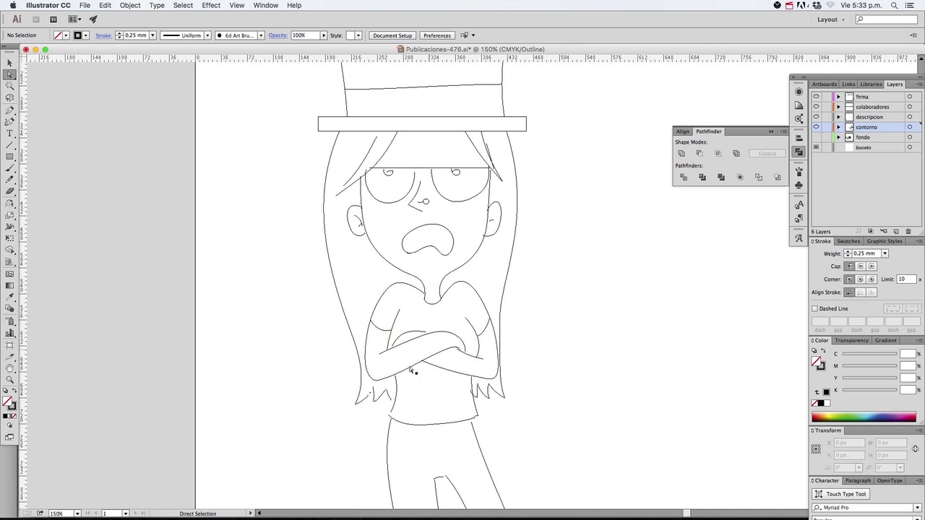
Adjust anchors on the arm, waist and leg lines
left_click(466, 355)
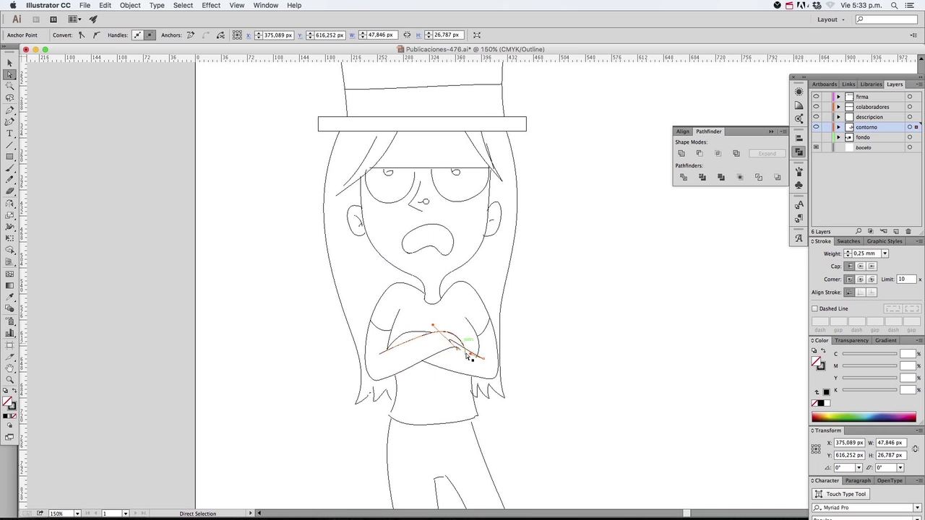
scroll(405, 292, "down", 3)
left_click(401, 350)
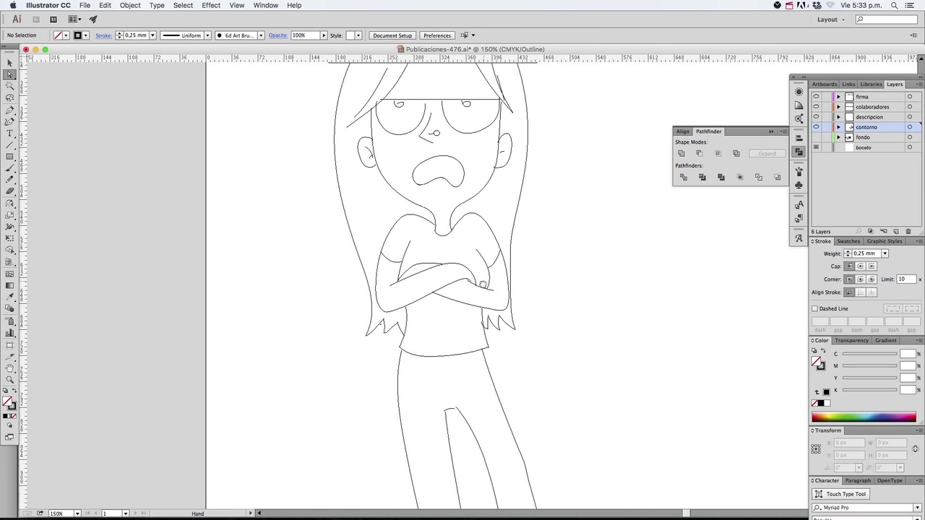
left_click_drag(448, 245, 464, 304)
scroll(465, 304, "down", 10)
left_click(489, 204)
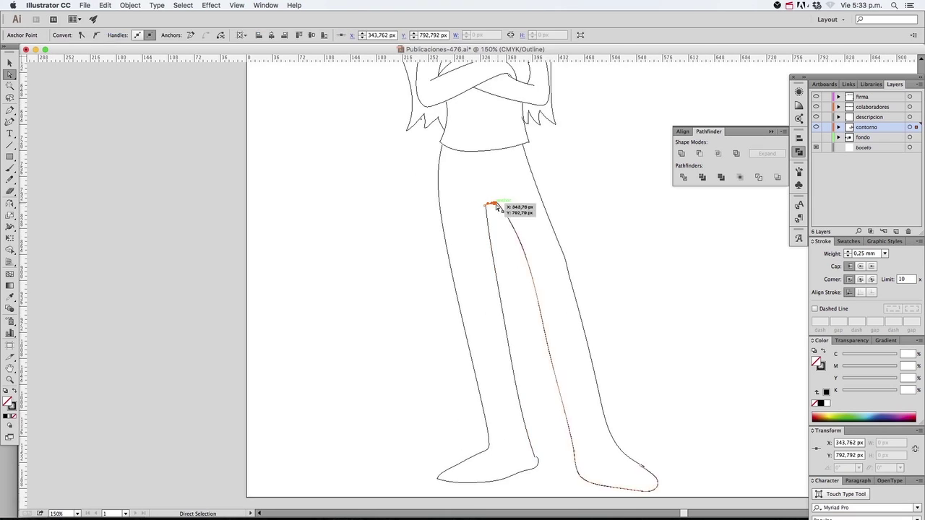
scroll(479, 157, "down", 8)
left_click(505, 272)
Redraw the right foot on the right leg line with the Pencil tool
key("a")
left_click(607, 288)
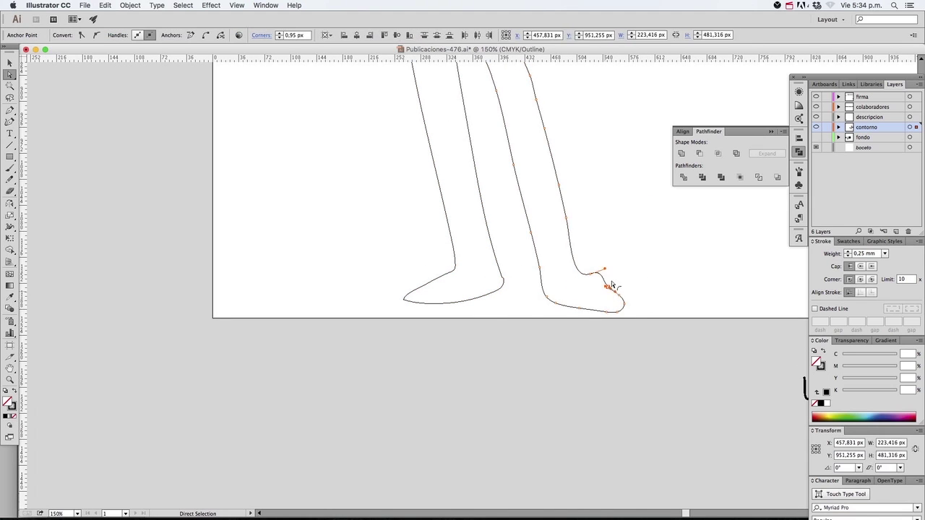
key("n")
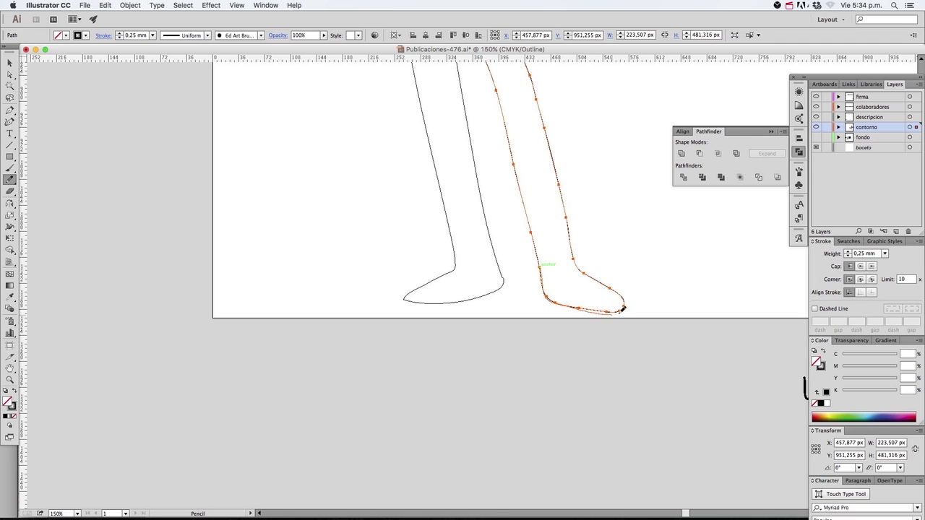
key("ctrl+shift+a")
key("ctrl+minus")
scroll(505, 267, "up", 10)
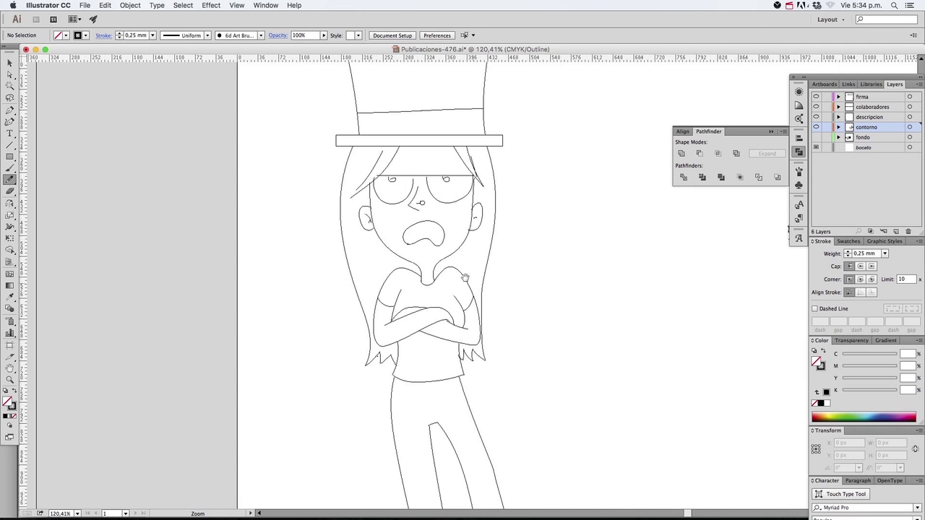
scroll(453, 263, "left", 2)
Return to Preview view and select the whole character
key("ctrl+y")
key("ctrl+minus")
key("ctrl+minus")
key("ctrl+minus")
key("ctrl+a")
key("ctrl+plus")
Live Paint the hat black, band red, hair yellow, face green, shirt cyan, trousers dark blue
key("k")
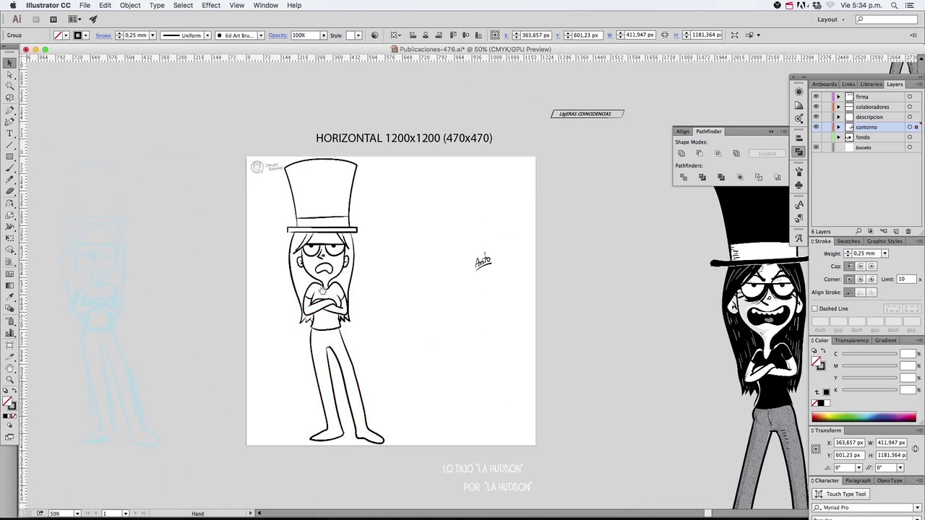
left_click(338, 205)
key("ctrl+z")
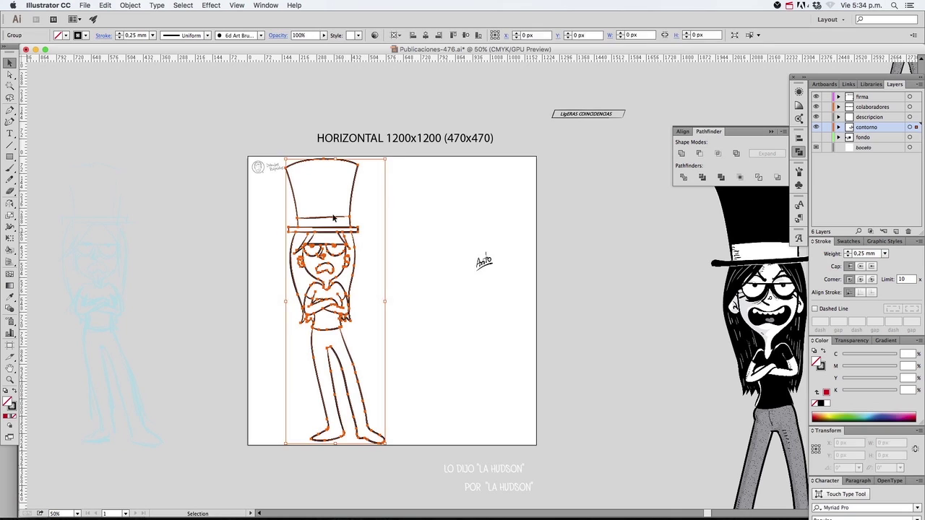
left_click(333, 197)
left_click(323, 222)
left_click(345, 253)
left_click(315, 239)
key("Right")
left_click(339, 254)
left_click(336, 292)
key("Right")
left_click(351, 322)
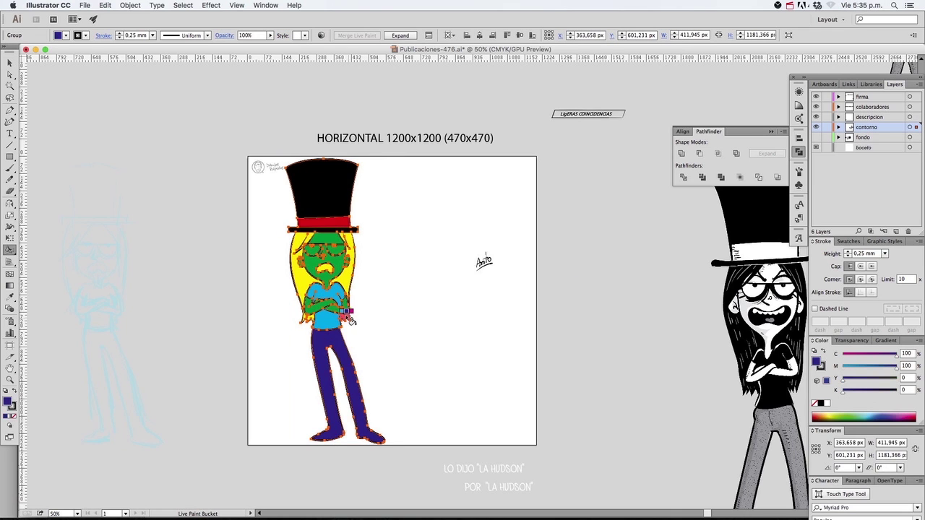
Expand the painted figure into shapes and fill the left hair black
key("v")
left_click(130, 5)
left_click(155, 145)
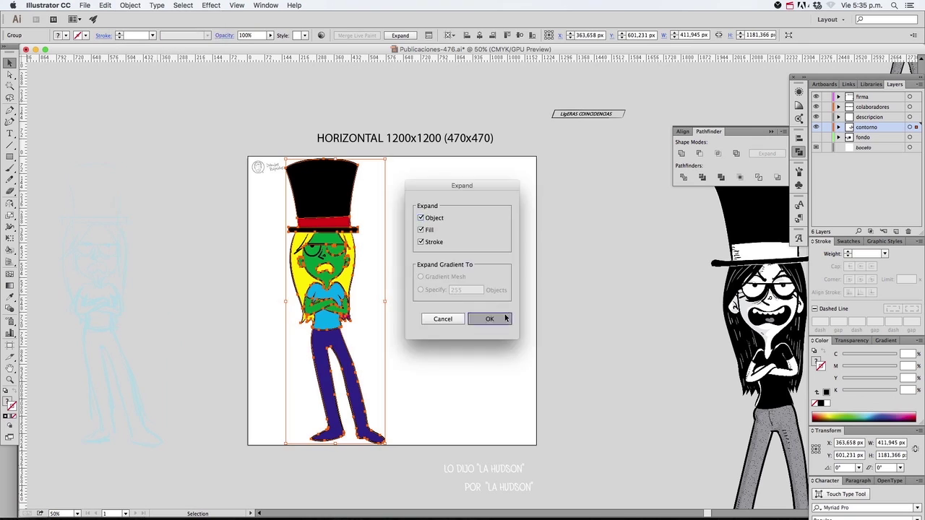
key("Return")
left_click(403, 204)
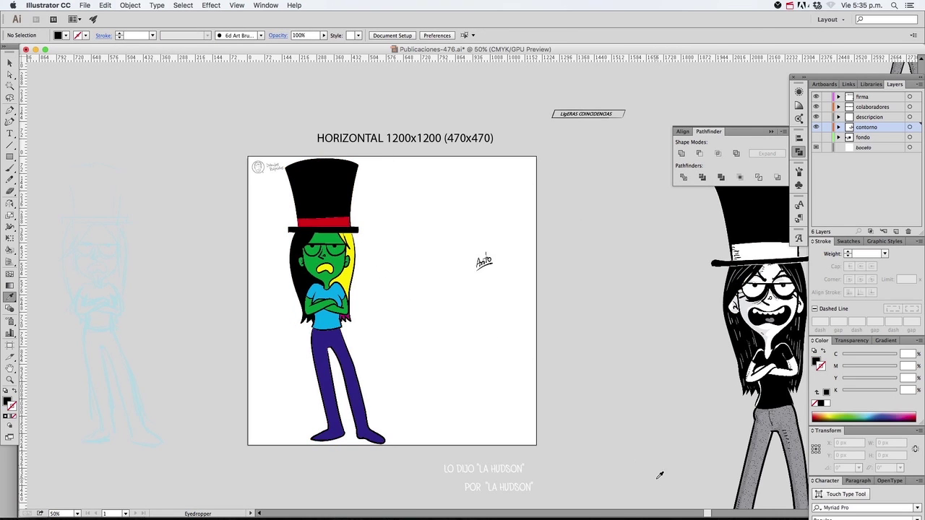
Save the reference trousers' speckled grey look as a graphic style and apply it to the girl's trousers
left_click(766, 447)
left_click(799, 91)
left_click(883, 241)
left_click(894, 330)
left_click_drag(882, 304, 392, 332)
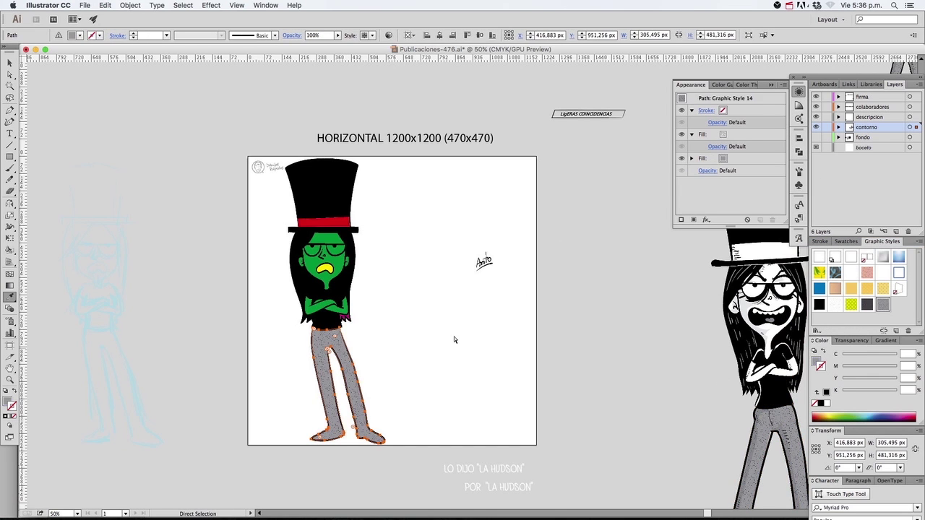
Fit the artboard in view and draw a shading path down the left cheek
scroll(479, 258, "up", 5)
scroll(495, 140, "up", 5)
scroll(425, 232, "down", 10)
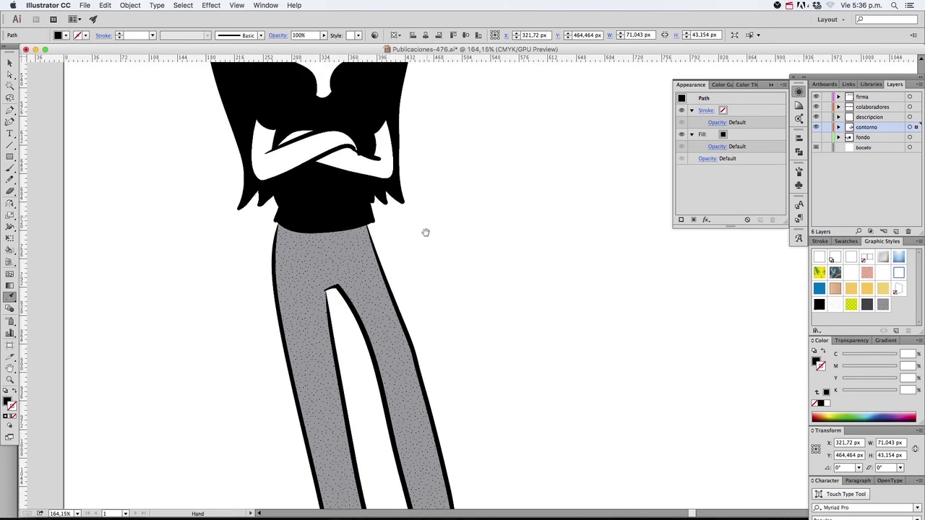
scroll(426, 232, "down", 5)
key("super+shift+a")
scroll(320, 357, "up", 2)
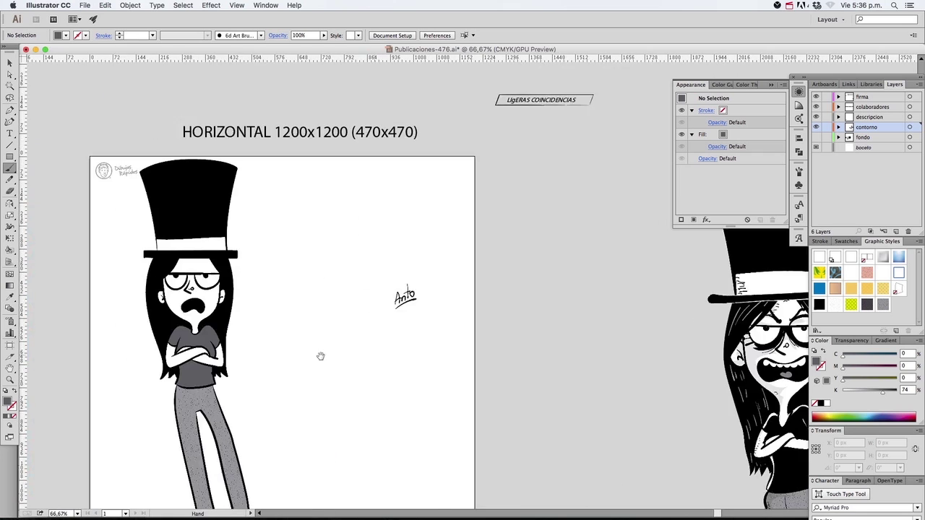
scroll(424, 252, "up", 2)
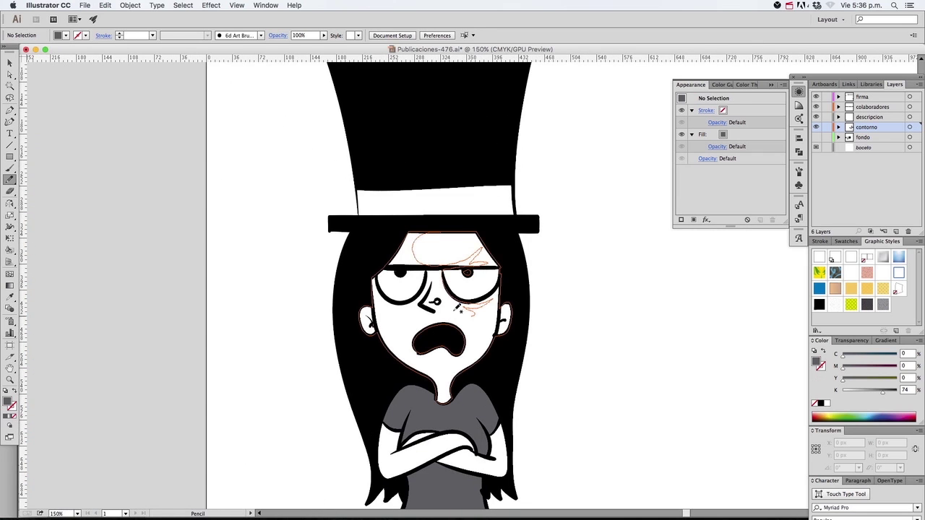
left_click_drag(384, 306, 427, 363)
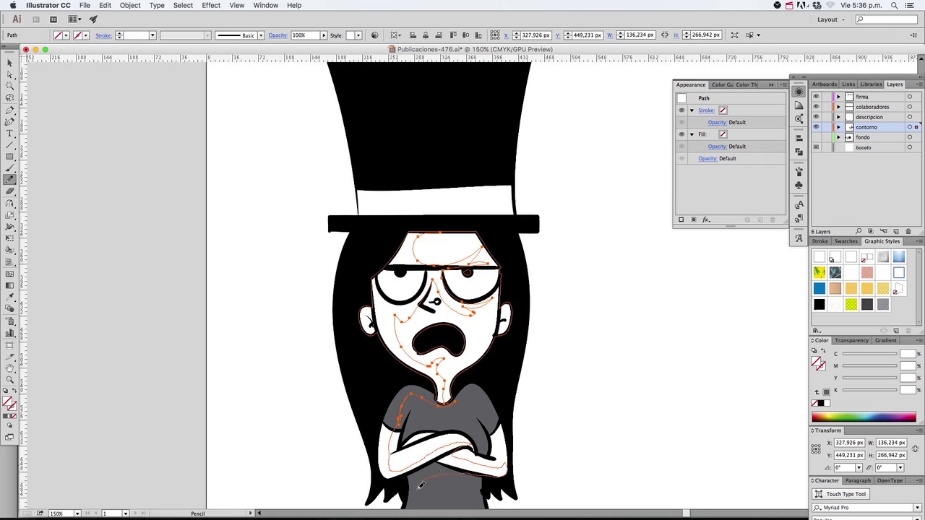
Draw shading paths along the face, left leg, left shoulder and right arm
left_click_drag(421, 485, 500, 470)
mouse_move(430, 270)
left_mouse_down()
mouse_move(391, 284)
mouse_move(368, 318)
left_mouse_up()
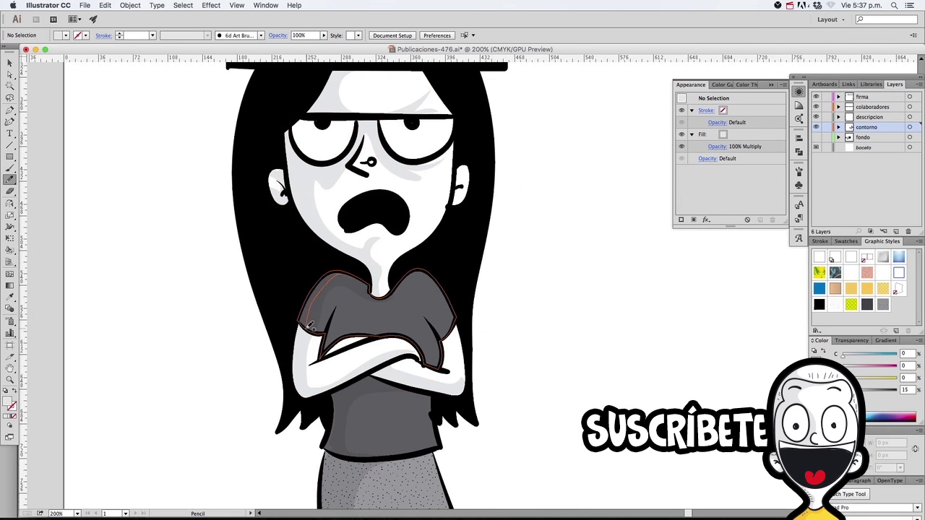
left_click_drag(300, 325, 339, 274)
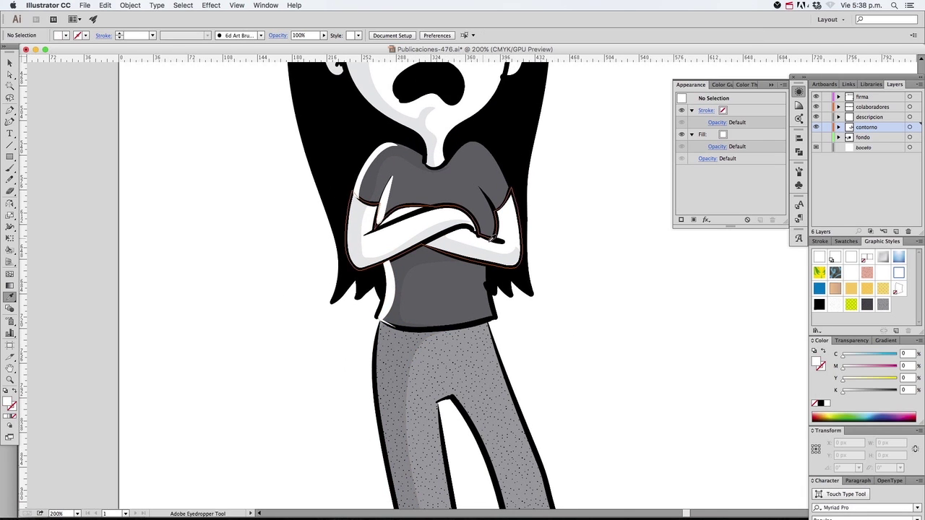
left_click_drag(498, 210, 477, 190)
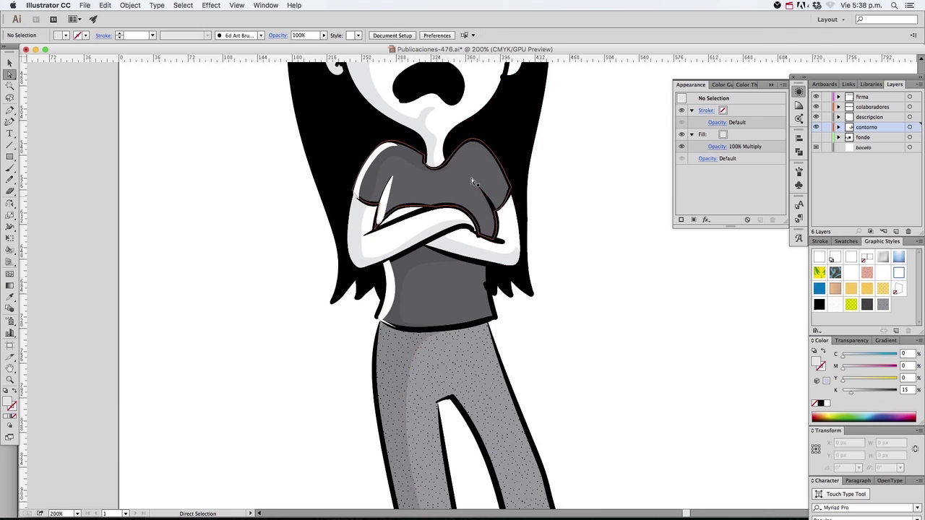
scroll(406, 153, "down", 5)
key("ctrl+minus")
key("ctrl+minus")
key("ctrl+minus")
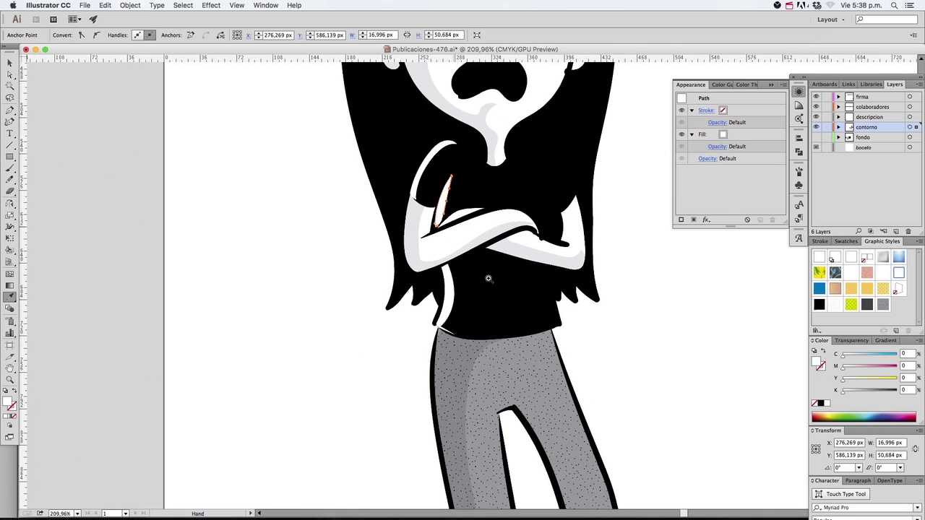
Change the girl figure group's stacking order through the right-click Arrange menu
key("v")
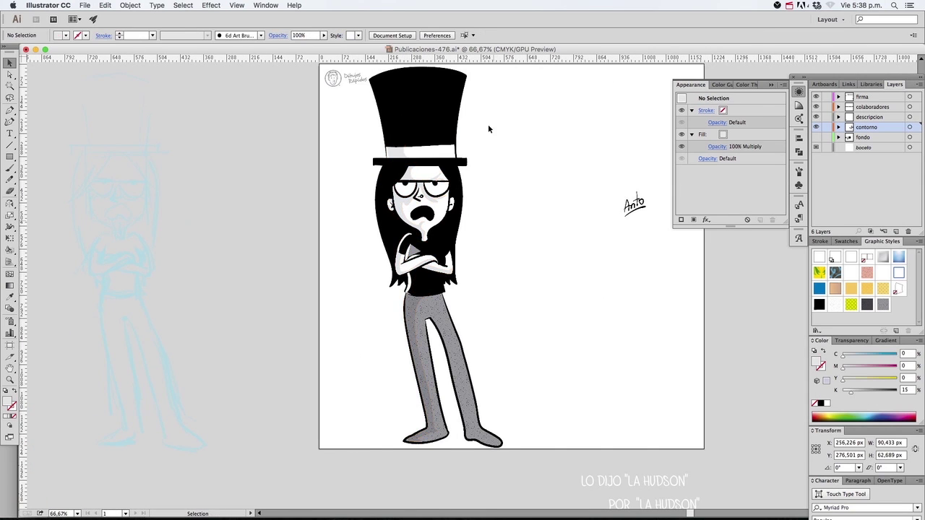
left_click(443, 217)
right_click(476, 204)
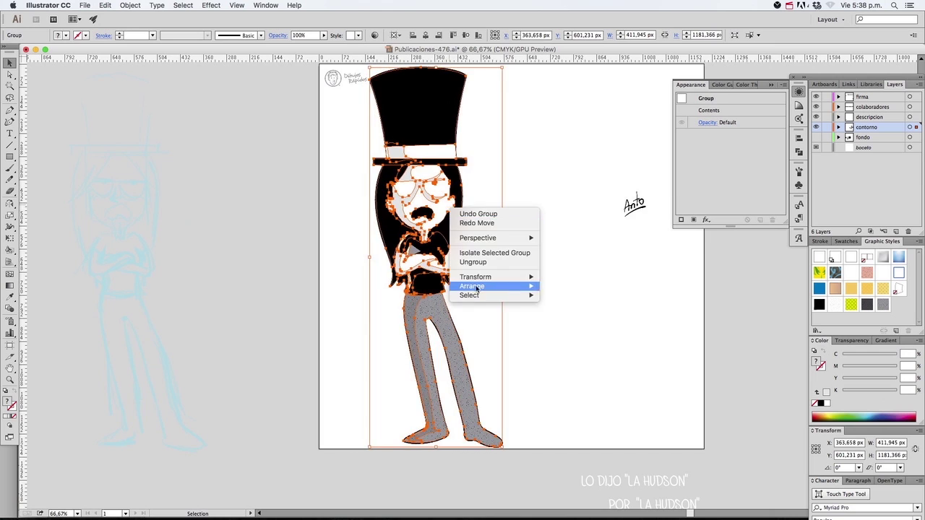
left_click(477, 351)
scroll(431, 349, "right", 5)
scroll(303, 242, "up", 5)
key("n")
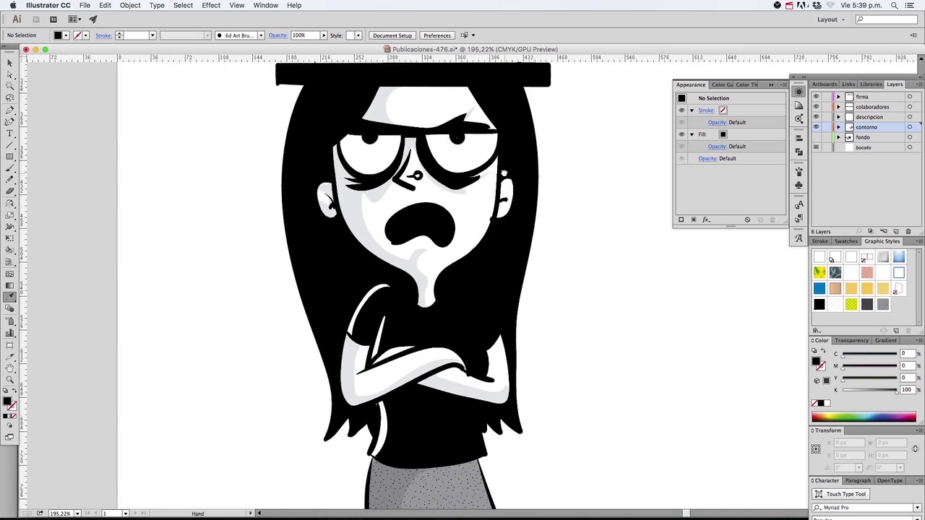
Inspect the mouth shape and frame the hat and face for inking
left_click_drag(443, 362, 463, 253)
key("v")
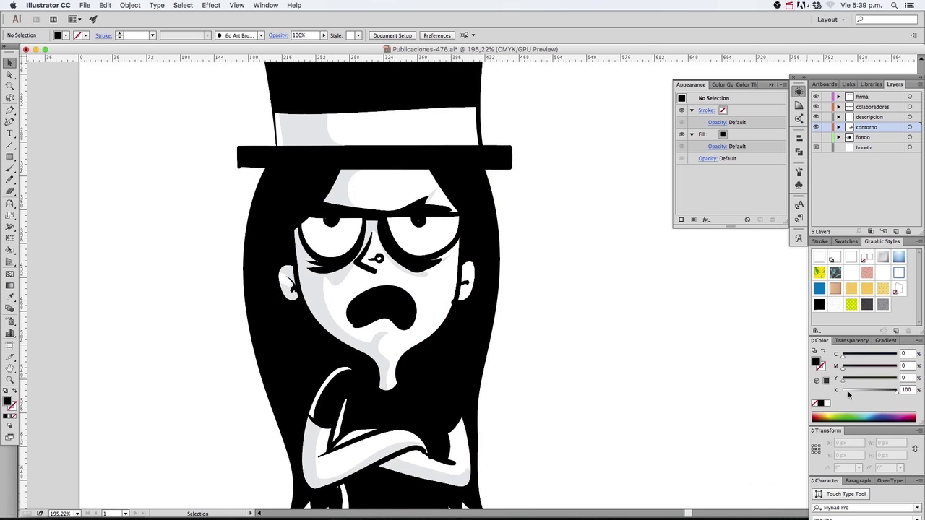
left_click(356, 304)
left_click(542, 227)
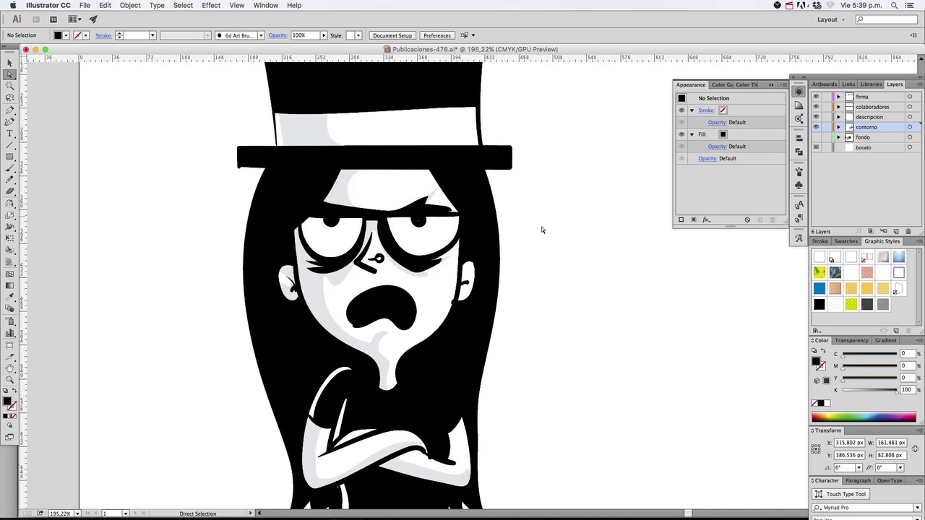
key("a")
key("ctrl+0")
scroll(288, 182, "up", 5)
key("b")
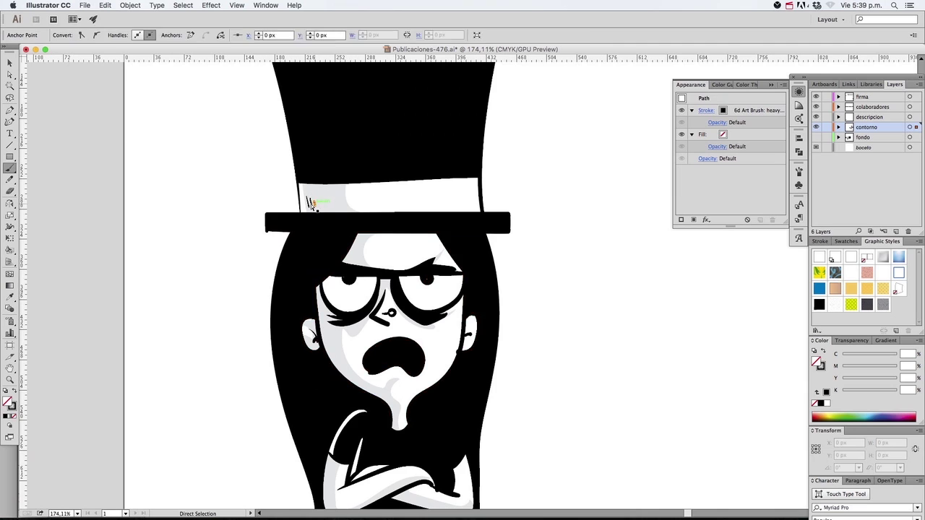
Paint small ink hatch marks on the hat band, face, crossed arms and right leg
left_click_drag(310, 198, 311, 207)
left_click_drag(353, 254, 351, 260)
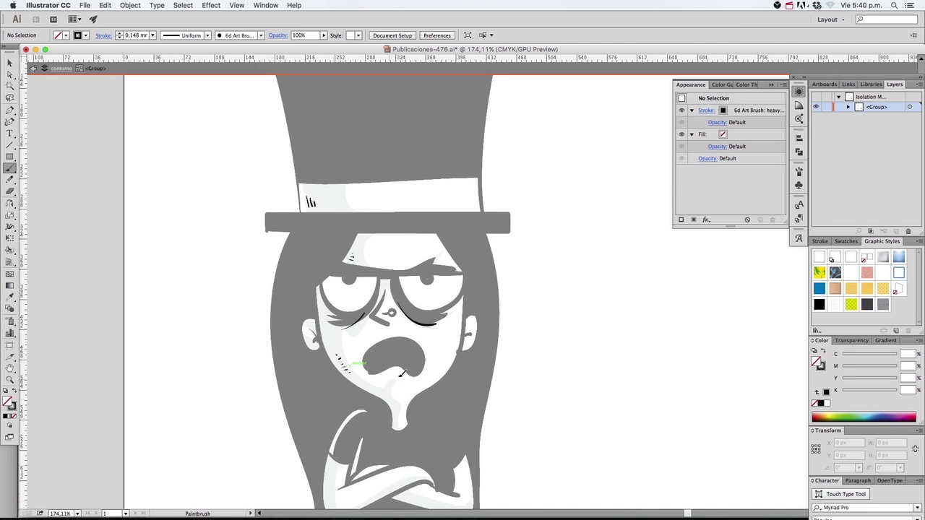
left_click_drag(397, 372, 404, 264)
left_click_drag(349, 360, 366, 367)
left_click_drag(433, 367, 443, 377)
mouse_move(405, 289)
left_mouse_down()
mouse_move(409, 349)
mouse_move(383, 43)
left_mouse_up()
left_click_drag(406, 241, 409, 251)
left_click_drag(412, 259, 417, 283)
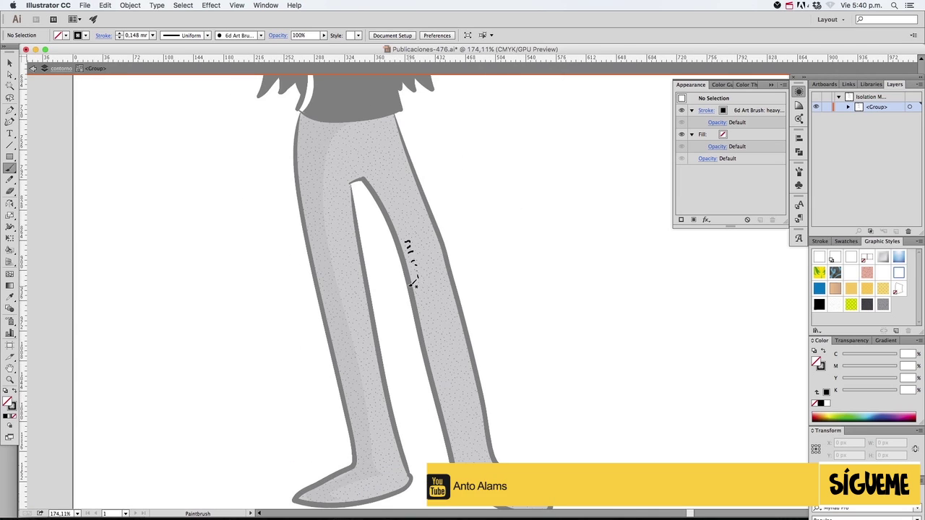
scroll(389, 421, "down", 7)
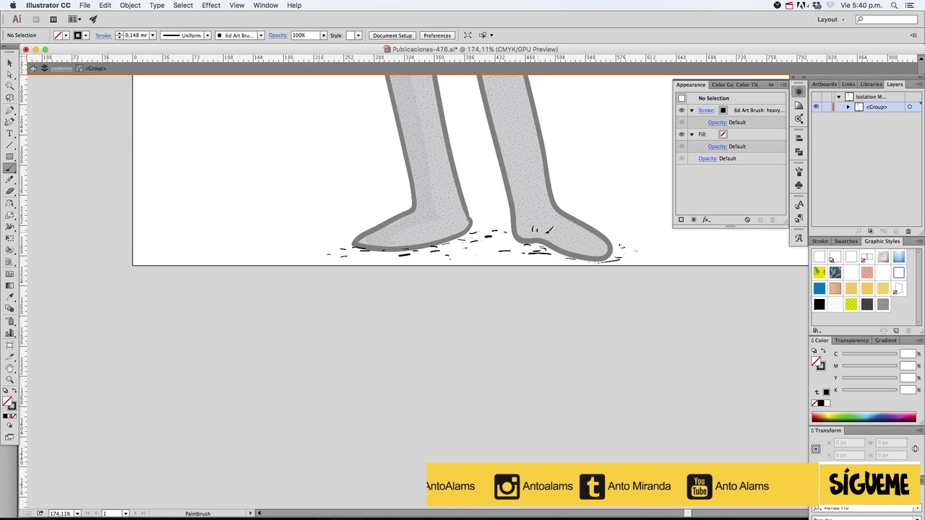
key("Escape")
key("ctrl+0")
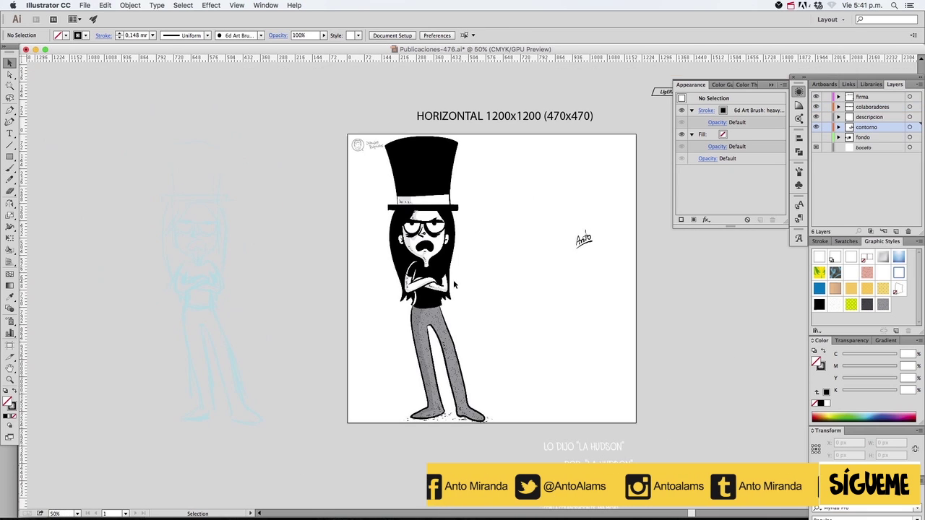
Zoom in on the face and arms and add a grey shading stroke along the right shoulder
left_click_drag(458, 284, 390, 308)
left_click_drag(406, 240, 440, 307)
key("a")
key("i")
left_click(412, 261)
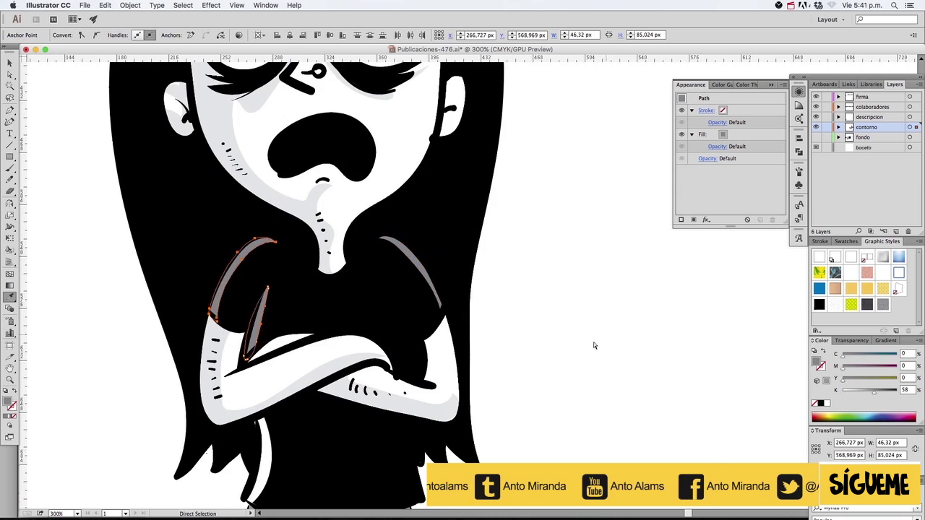
scroll(607, 342, "down", 5)
Colour the lower-left shading path grey and brush grey touch-ups around the face
left_click(235, 289, "ctrl")
left_click(402, 106)
scroll(402, 107, "up", 5)
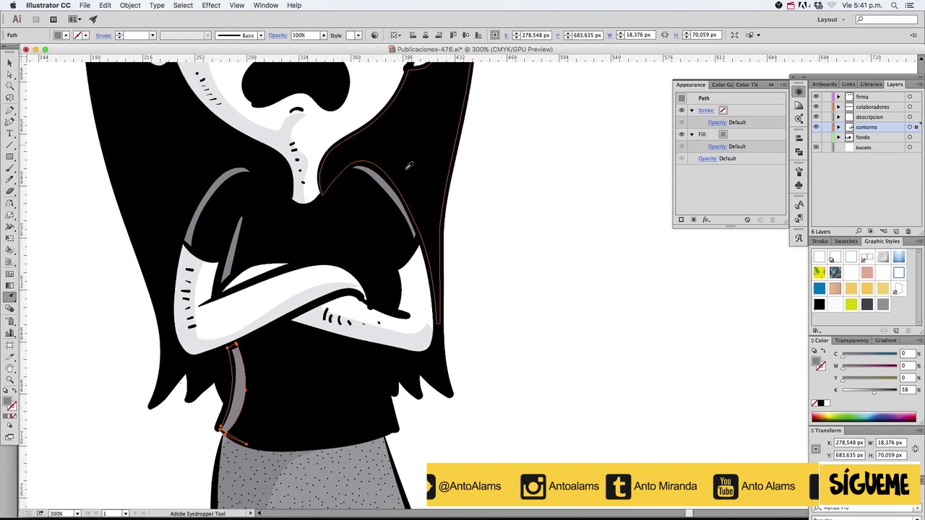
scroll(402, 106, "up", 5)
key("b")
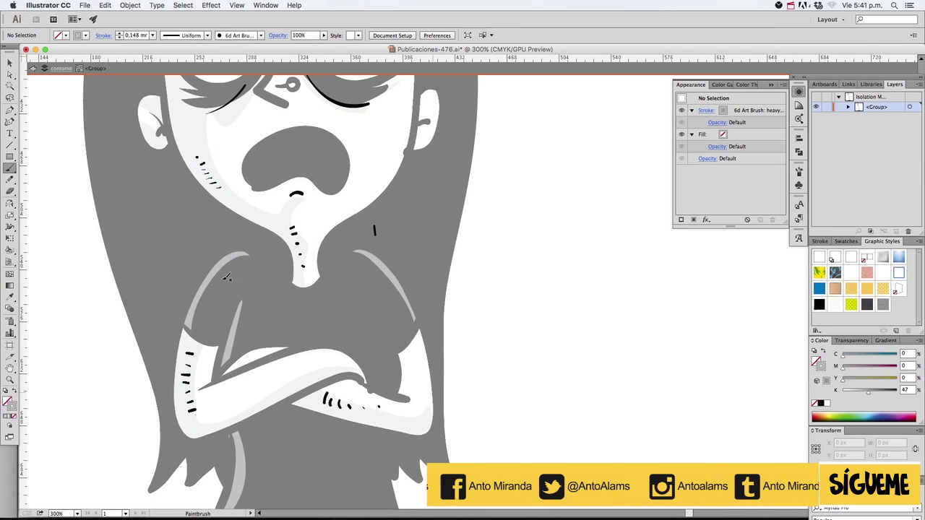
left_click_drag(153, 222, 240, 411)
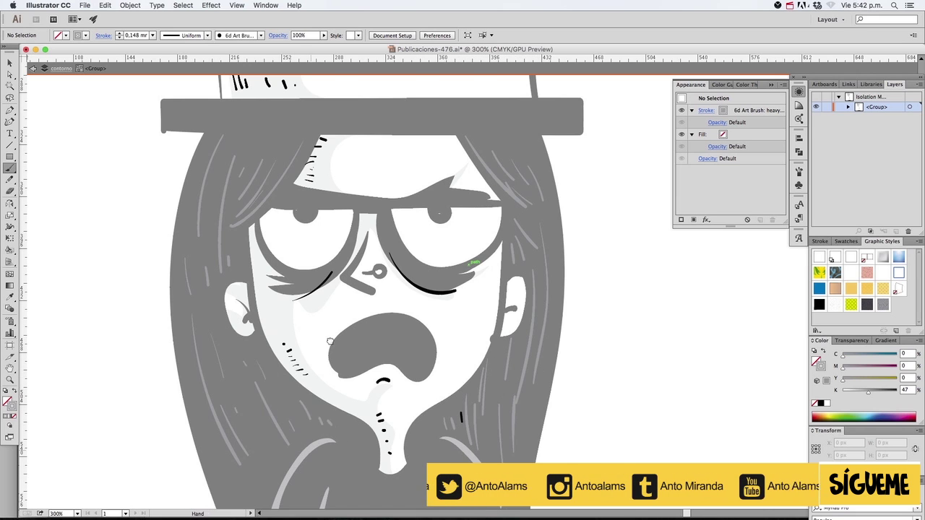
scroll(330, 341, "down", 5)
Exit isolation mode, nudge the coloured figure right over the outline, and zoom out
key("Escape")
key("ctrl+1")
key("v")
left_click(396, 328)
mouse_move(396, 329)
left_mouse_down()
mouse_move(564, 329)
mouse_move(414, 316)
left_mouse_up()
key("ctrl+minus")
key("ctrl+minus")
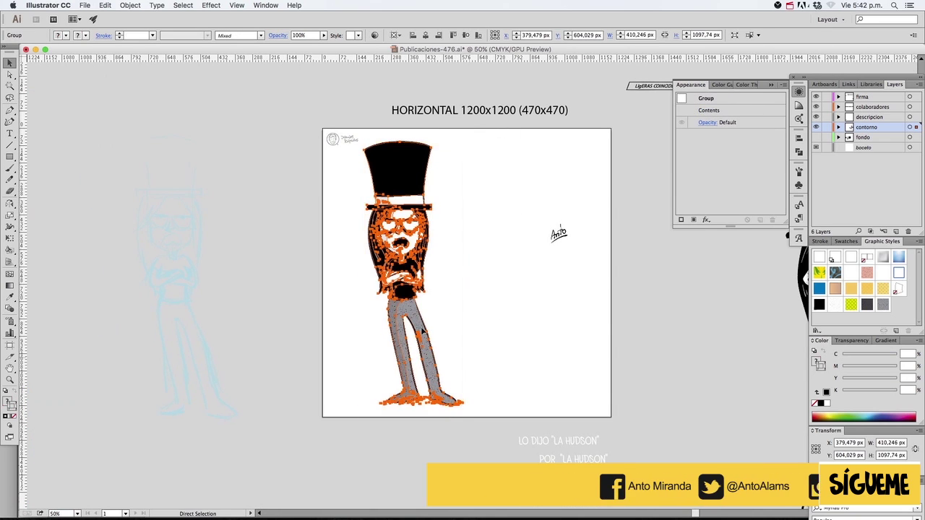
Deselect the figure and save the artwork as Publicaciones-491.ai in Illustrator format
left_click(466, 196)
scroll(322, 238, "left", 5)
key("ctrl+shift+s")
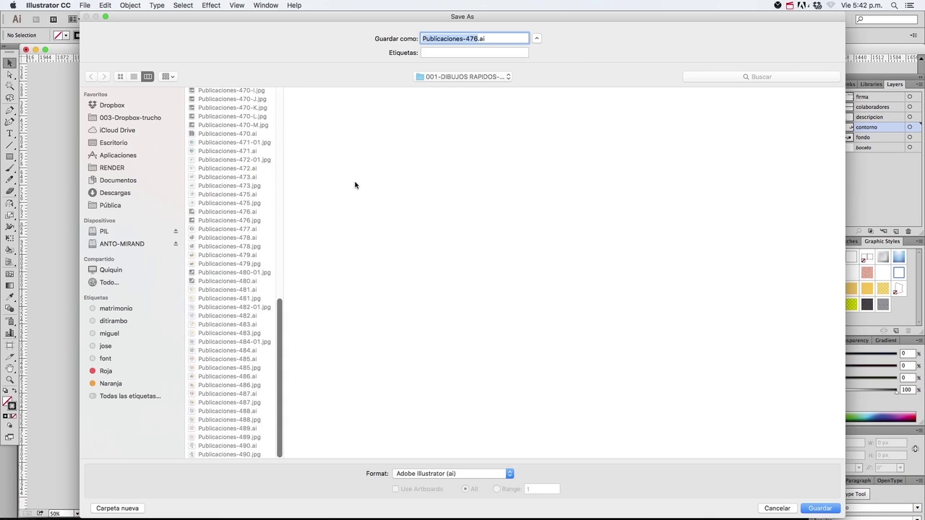
key("Return")
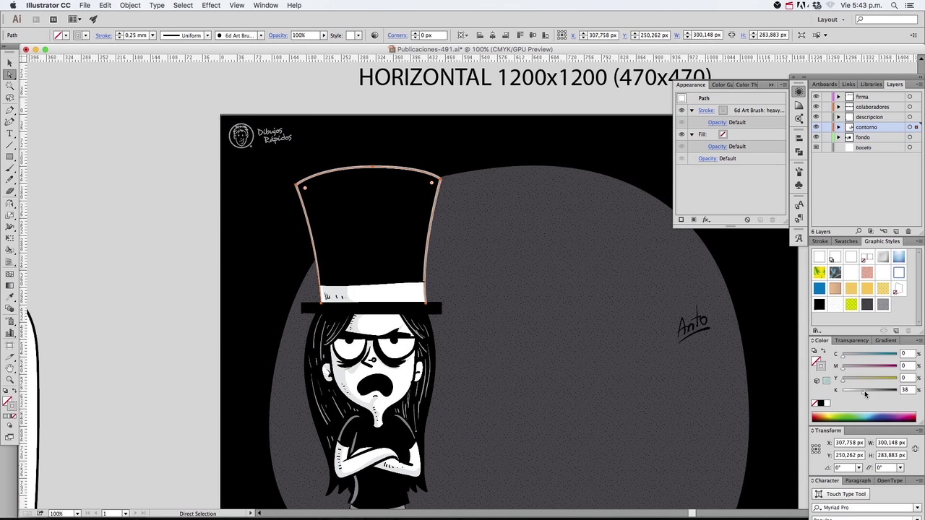
Zoom out to the whole artboard and show the hat outline's stroke settings
left_click(149, 320)
key("super+minus")
left_click_drag(475, 313, 489, 356)
left_click(460, 210)
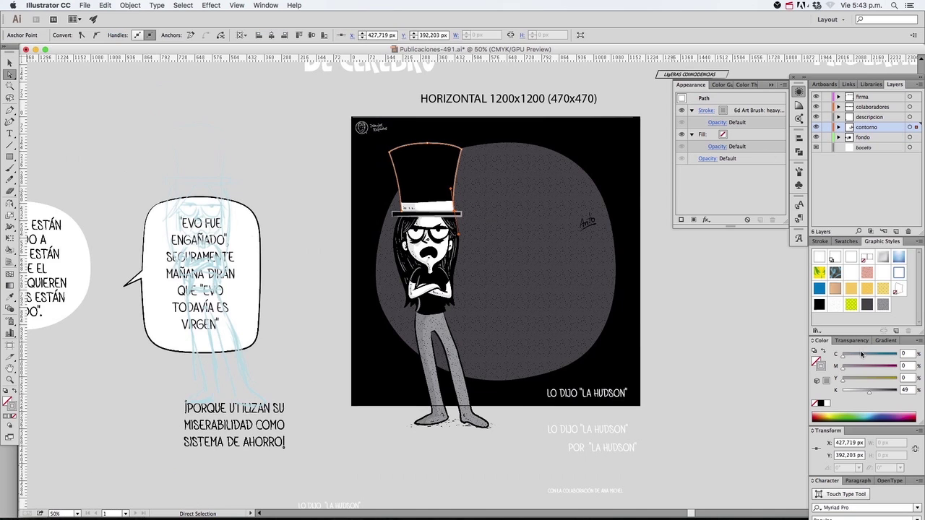
left_click(821, 241)
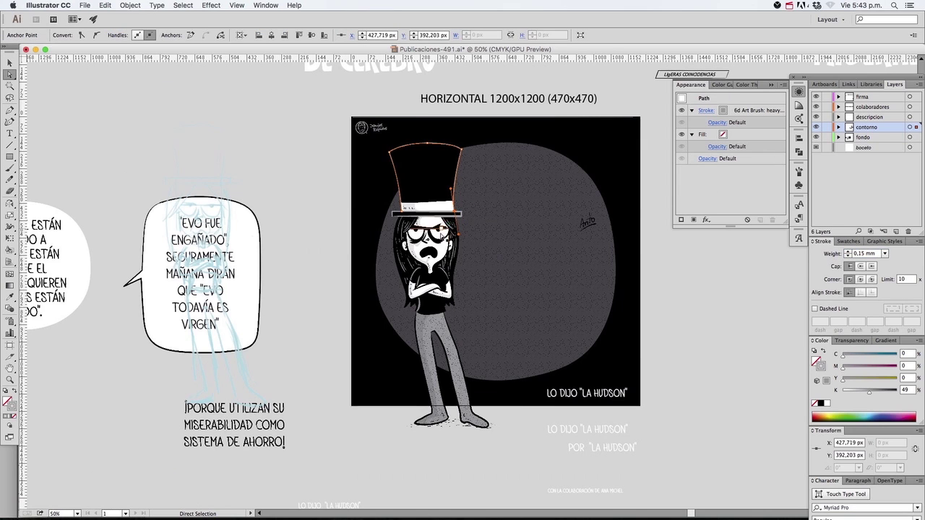
Isolate the black background and move the speech bubble beside the girl
key("v")
double_click(364, 363)
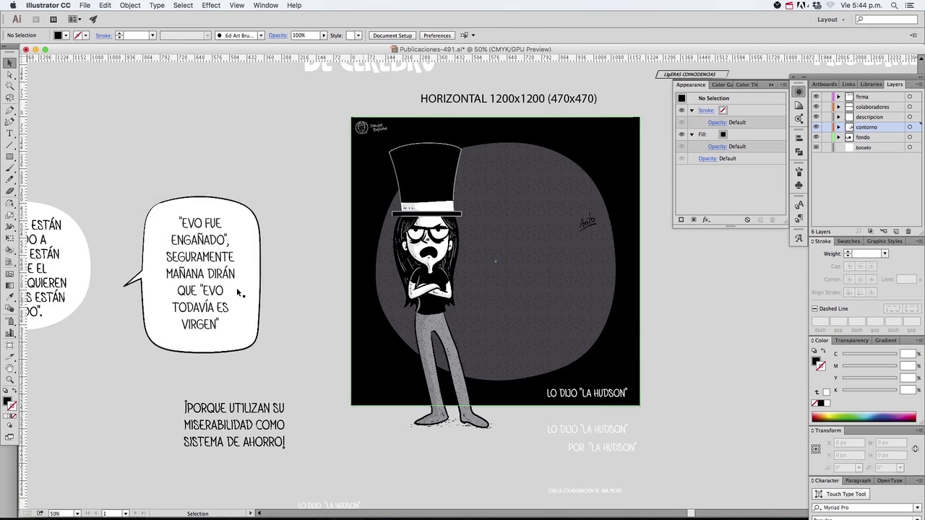
mouse_move(192, 274)
left_mouse_down()
mouse_move(437, 337)
mouse_move(538, 210)
left_mouse_up()
Bring the speech bubble to front and replace its text with the pasted FELICIDADES message
right_click(542, 152)
left_click(635, 230)
left_click(573, 343)
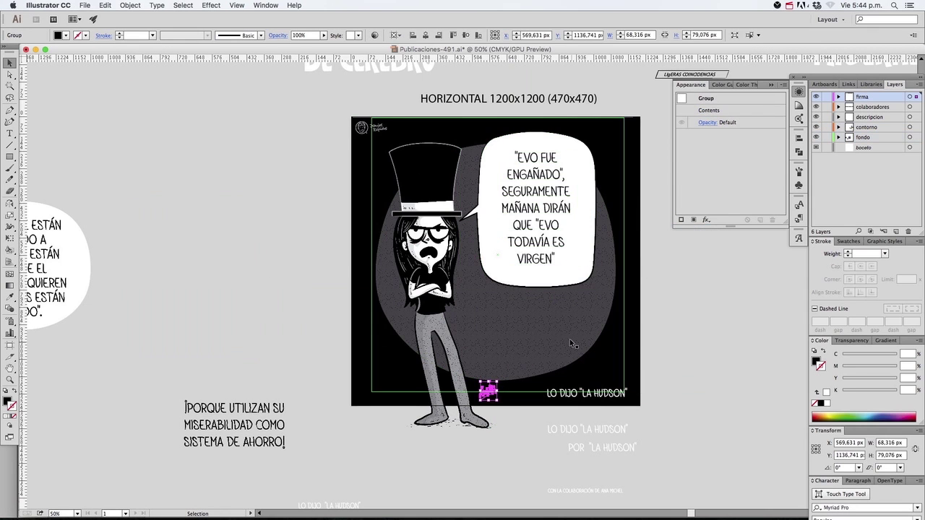
left_click(547, 330)
double_click(534, 209)
key("ctrl+a")
key("ctrl+v")
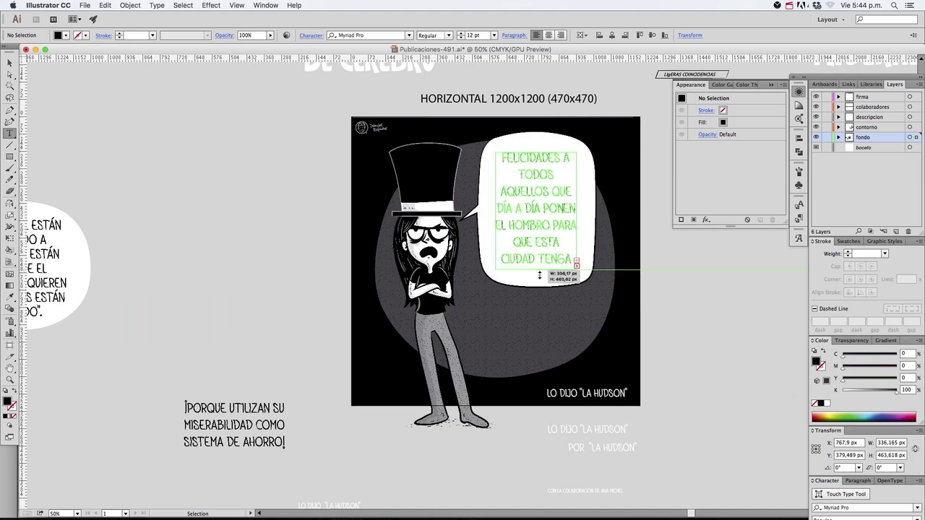
Set the bubble text size to 40 pt
left_click(473, 35)
type("40")
key("Return")
left_click(312, 34)
key("Escape")
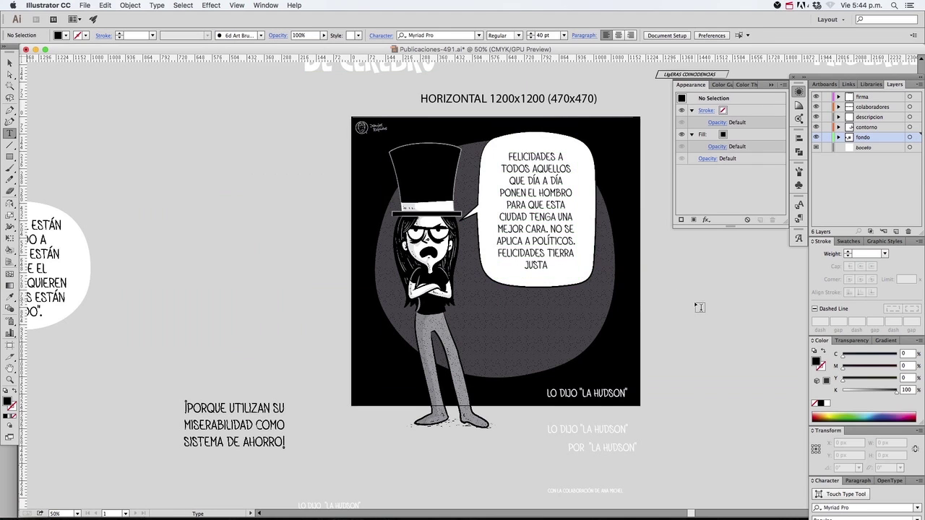
Break the line before NO SE and stretch the text box taller to fit
left_click(569, 229)
key("Return")
left_click_drag(537, 279, 539, 288)
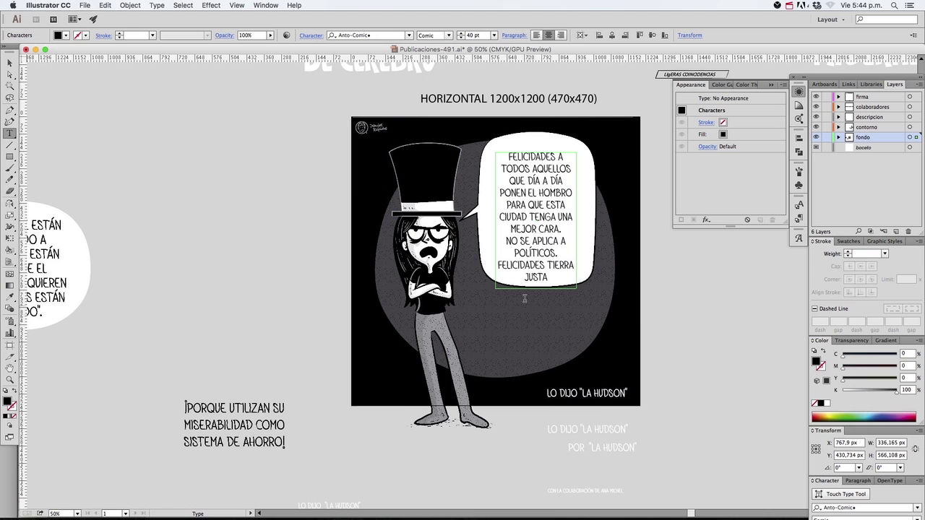
type("!")
key("Escape")
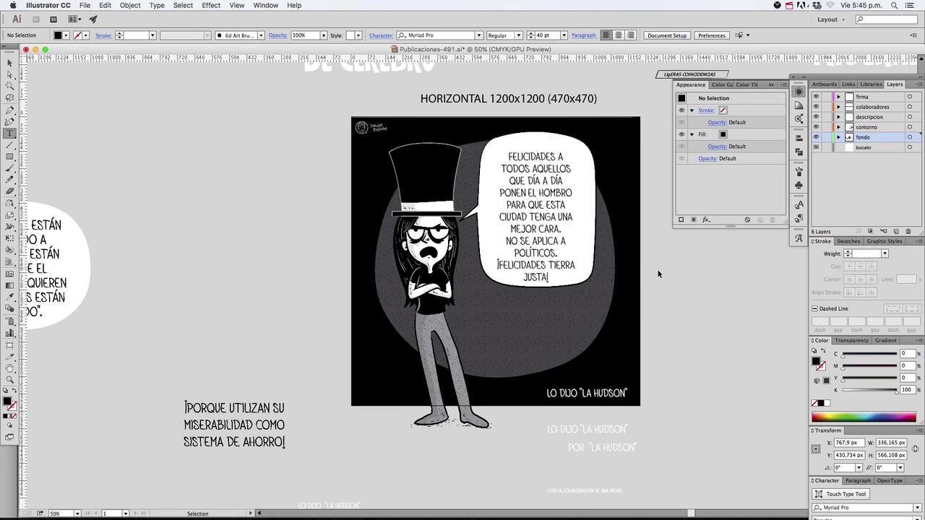
scroll(433, 274, "right", 3)
left_click(841, 99)
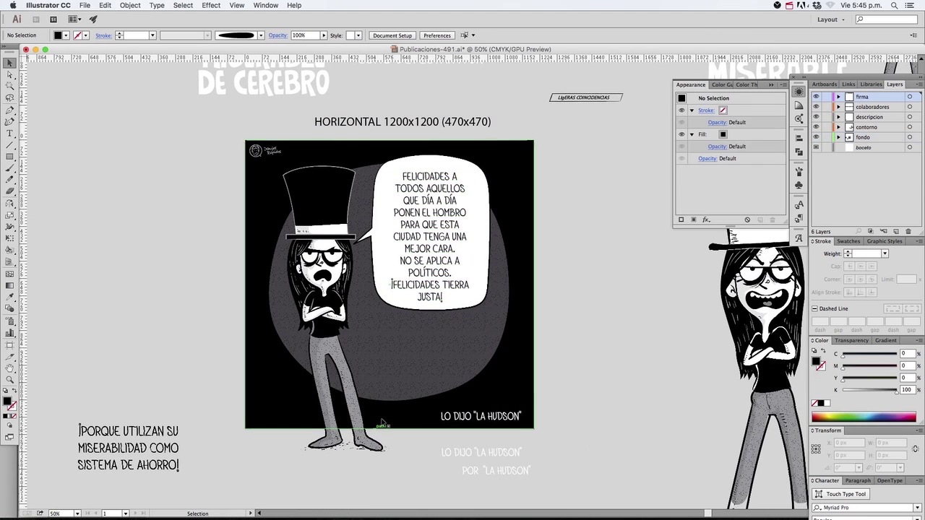
Reveal the Anto signature and lighten the background rectangle's fill
left_click(580, 313)
left_click(527, 287)
left_click_drag(896, 390, 854, 393)
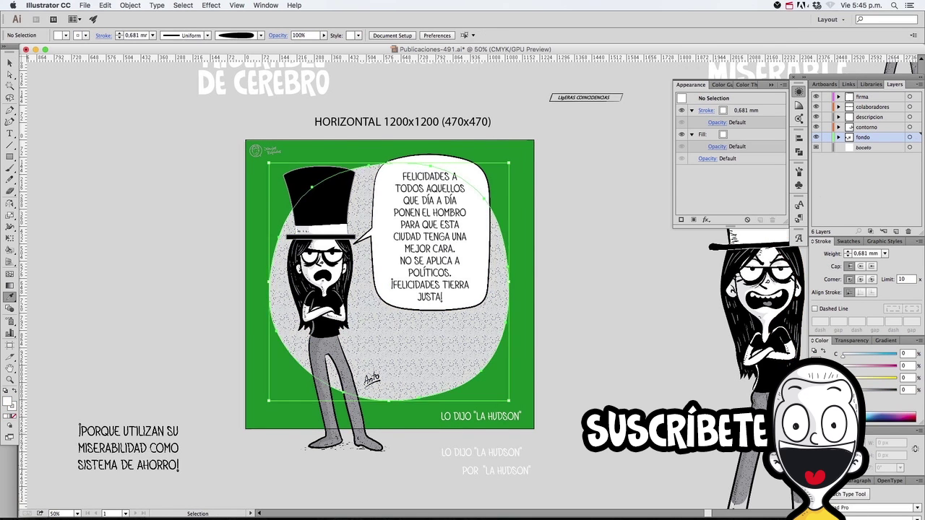
Add an opening parenthesis before NO SE and delete the FELICIDADES TIERRA JUSTA line
double_click(401, 260)
type("(")
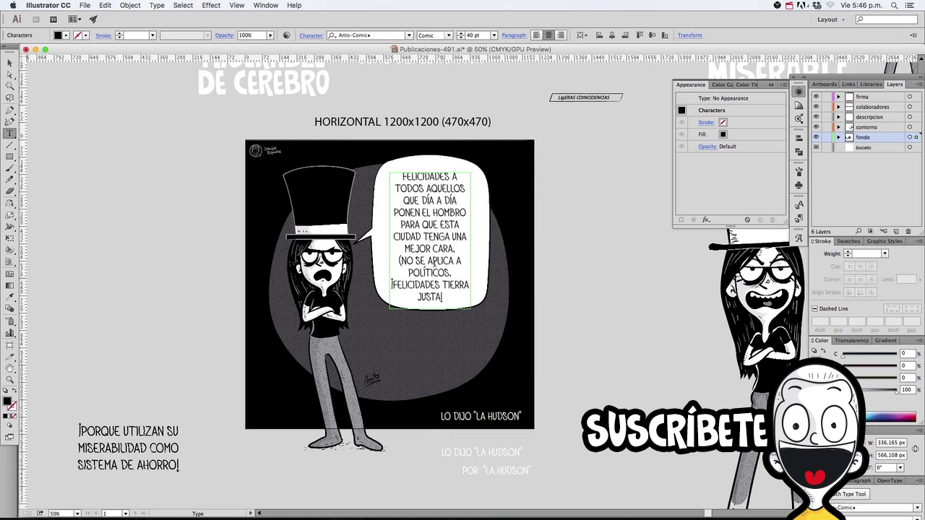
left_click_drag(398, 260, 448, 273)
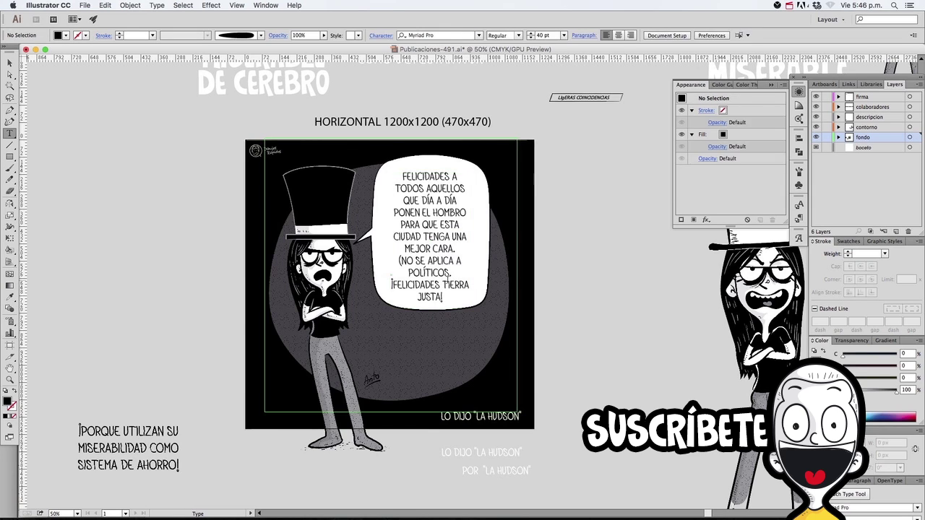
left_click(394, 262)
left_click_drag(453, 273, 443, 299)
key("BackSpace")
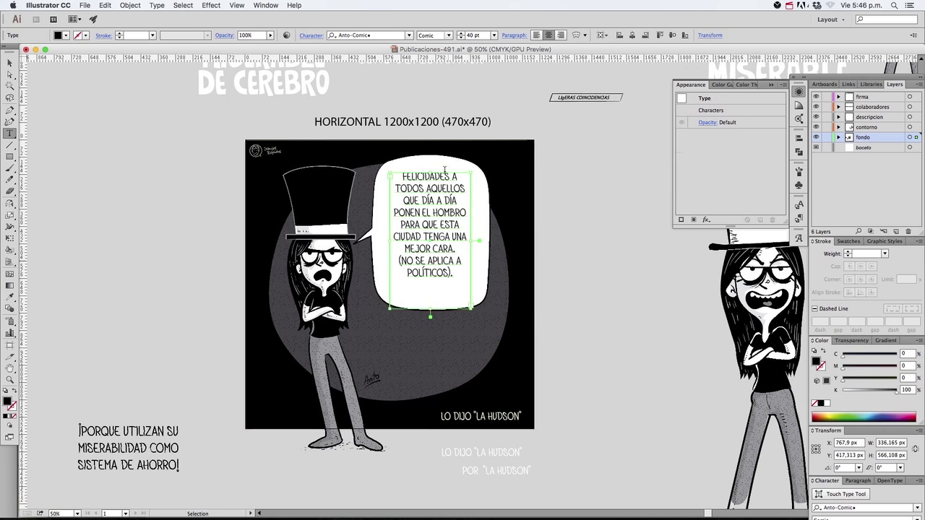
key("Escape")
key("ctrl+shift+period")
key("ctrl+shift+period")
key("ctrl+shift+period")
Enlarge the bubble text to 50 pt, shrink the parenthesised note, and widen the text box
left_click(325, 38)
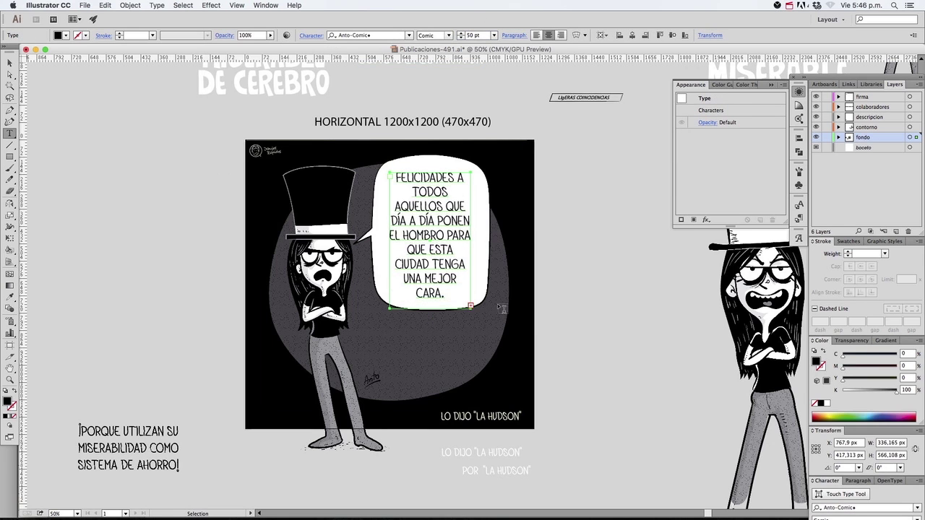
mouse_move(445, 294)
left_mouse_down()
mouse_move(453, 294)
mouse_move(394, 275)
left_mouse_up()
left_click_drag(394, 275, 459, 296)
key("ctrl+shift+comma")
key("ctrl+shift+comma")
key("ctrl+shift+comma")
key("Escape")
left_click_drag(489, 242, 506, 243)
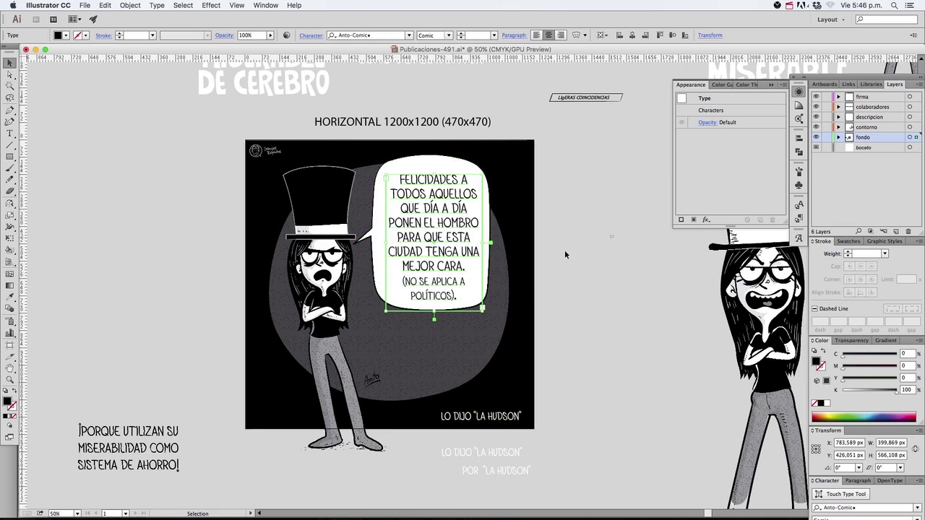
left_click(551, 215)
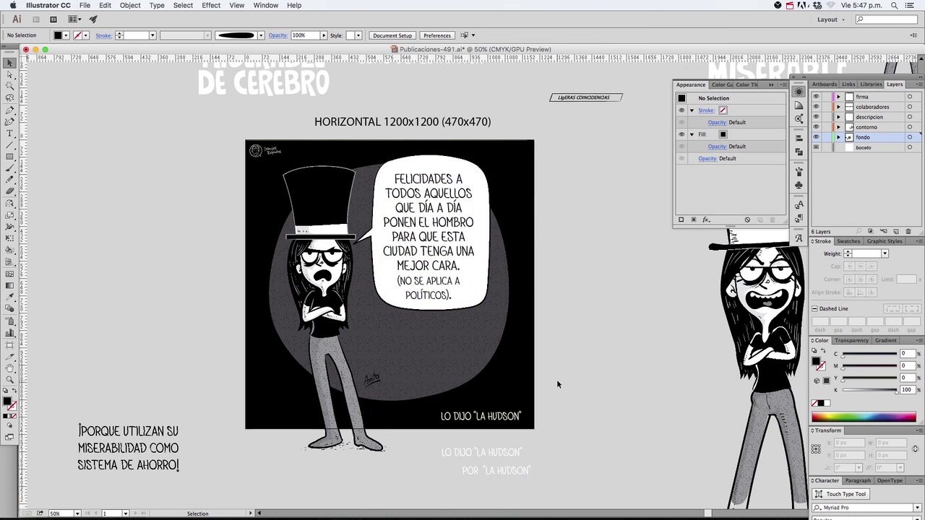
key("a")
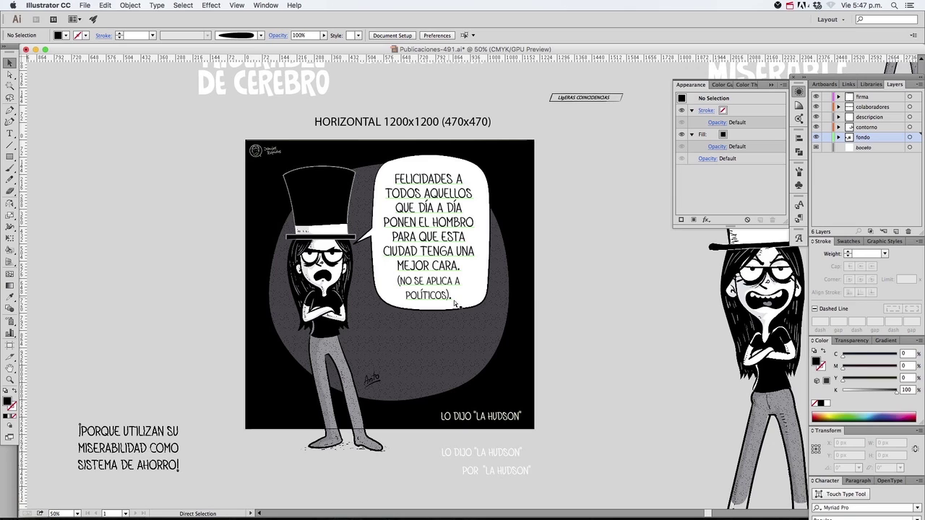
Hide the panels, go full screen, and zoom in on the girl and speech bubble
key("z")
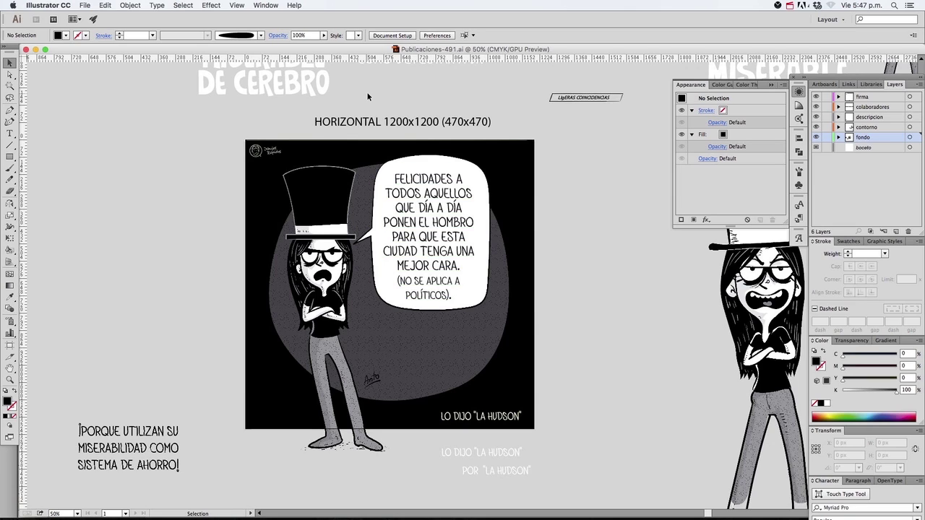
key("f")
left_click_drag(383, 146, 466, 136)
key("v")
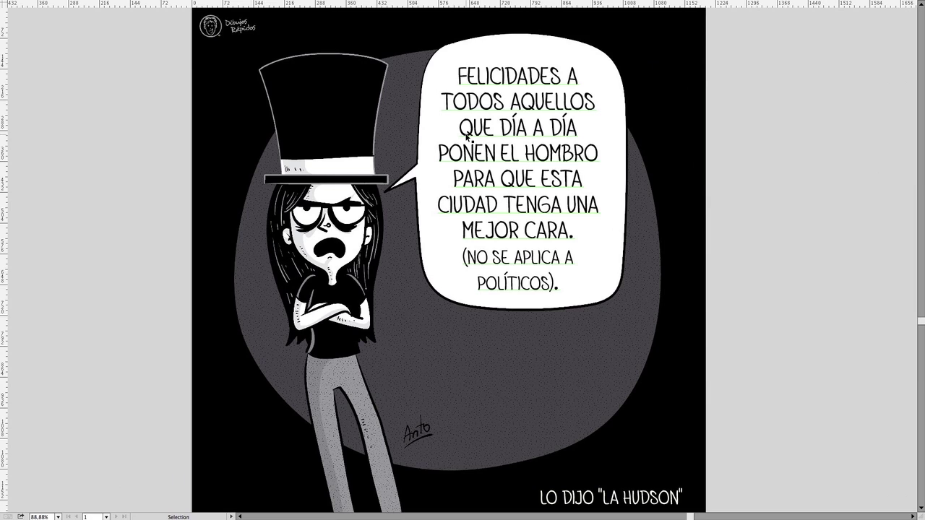